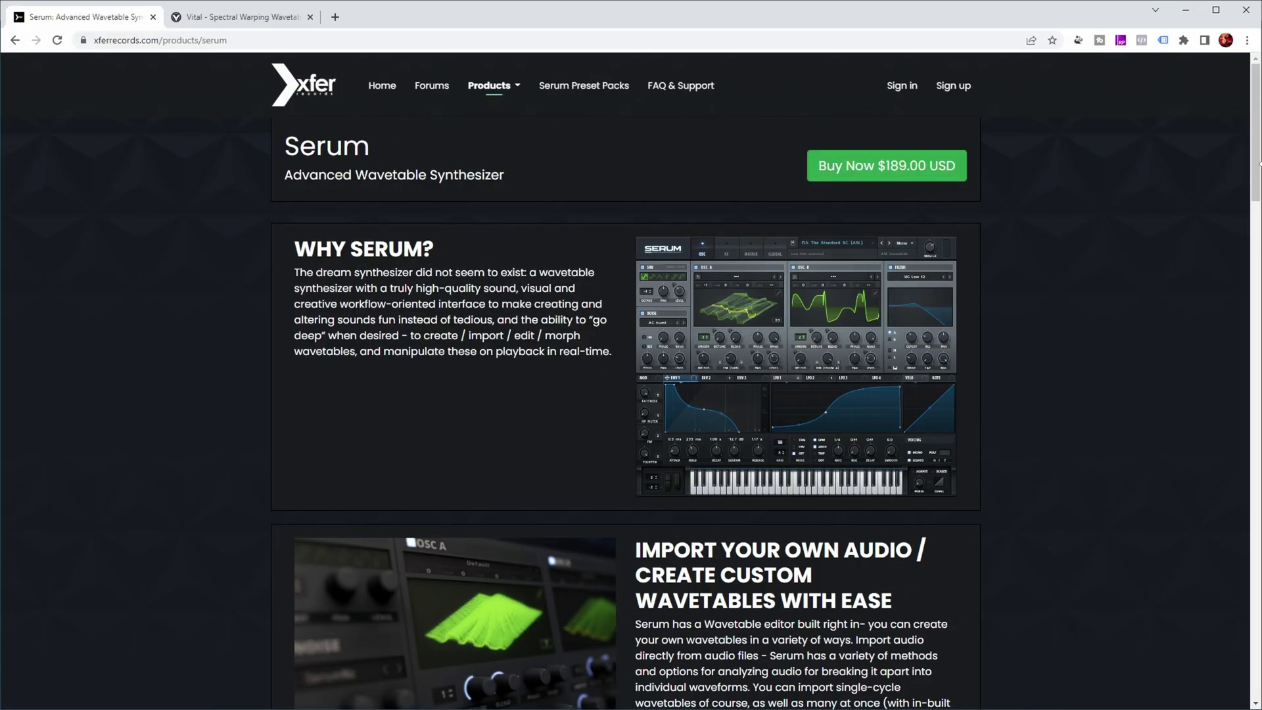
# Step: Scroll down the Serum page and move over to the vital.audio home page
pyautogui.moveTo(1258, 149); pyautogui.dragTo(1196, 705)
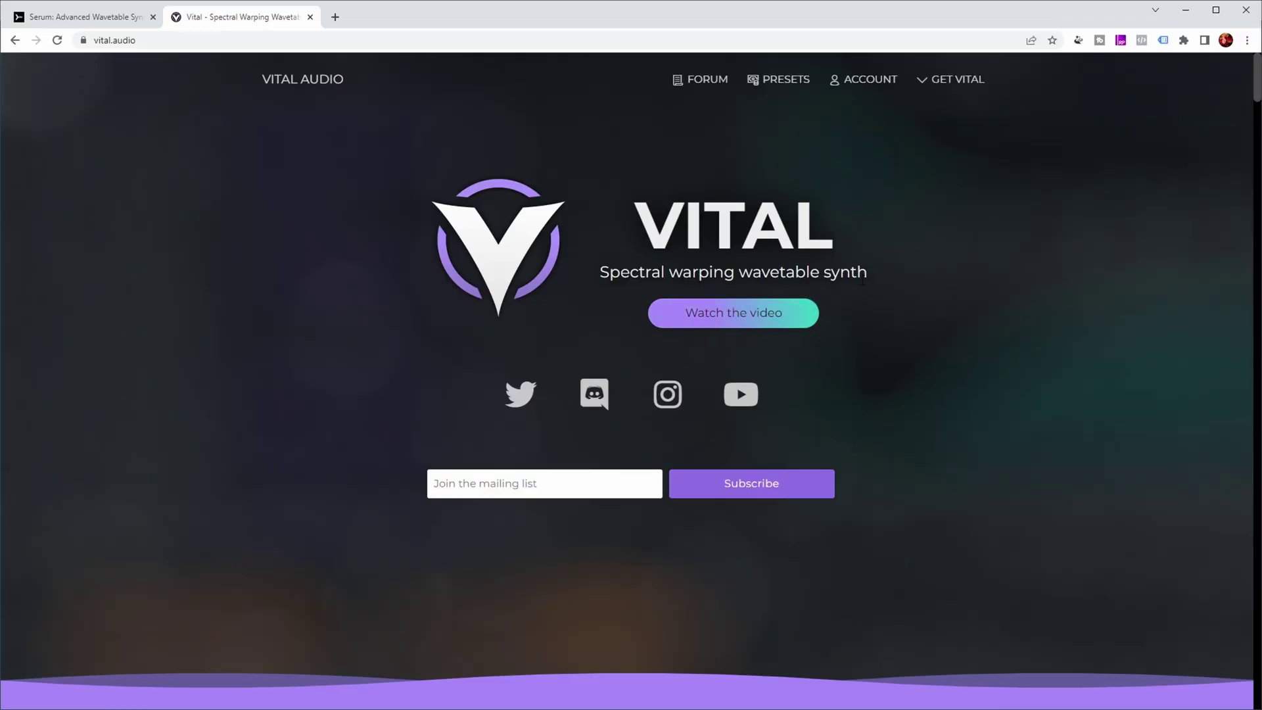
# Step: Jump to the Get Vital section to compare the Subscribe, Basic, Plus and Pro pricing cards
pyautogui.click(925, 87)
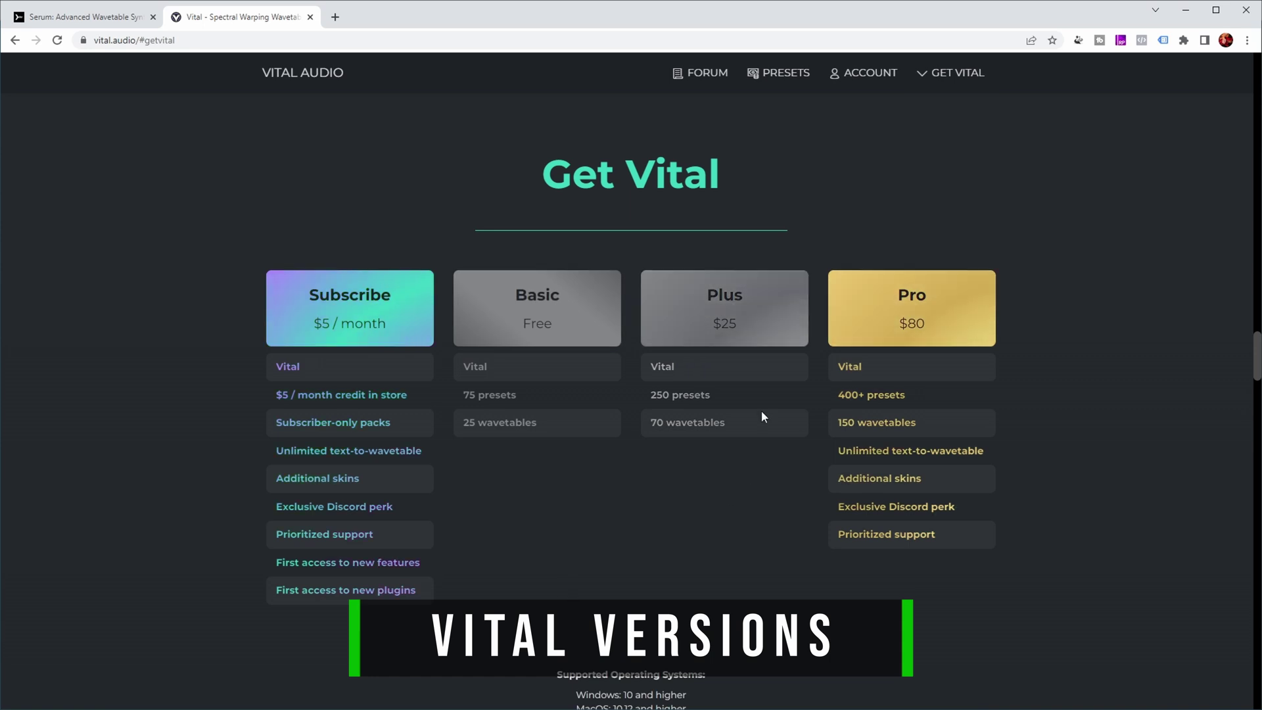
pyautogui.moveTo(736, 389)
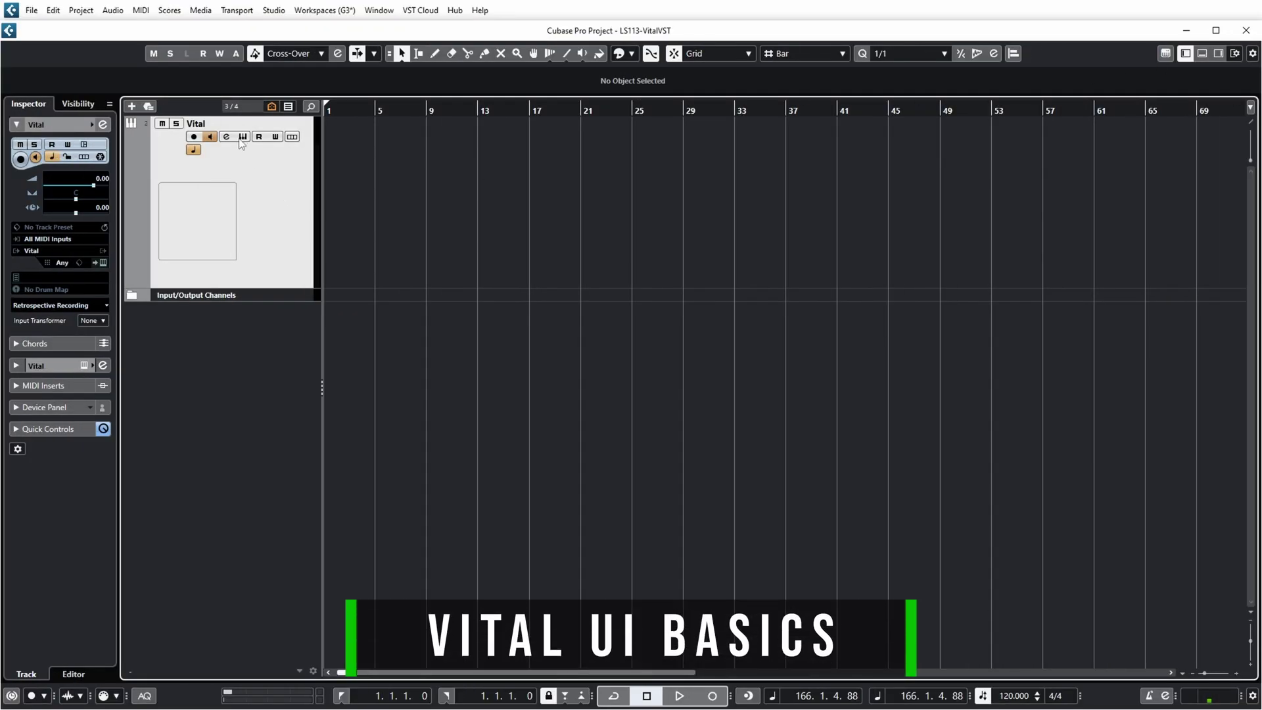
# Step: Open Vital's editor for the Vital track with the Abbysun patch, nudging the window slightly
pyautogui.click(242, 138)
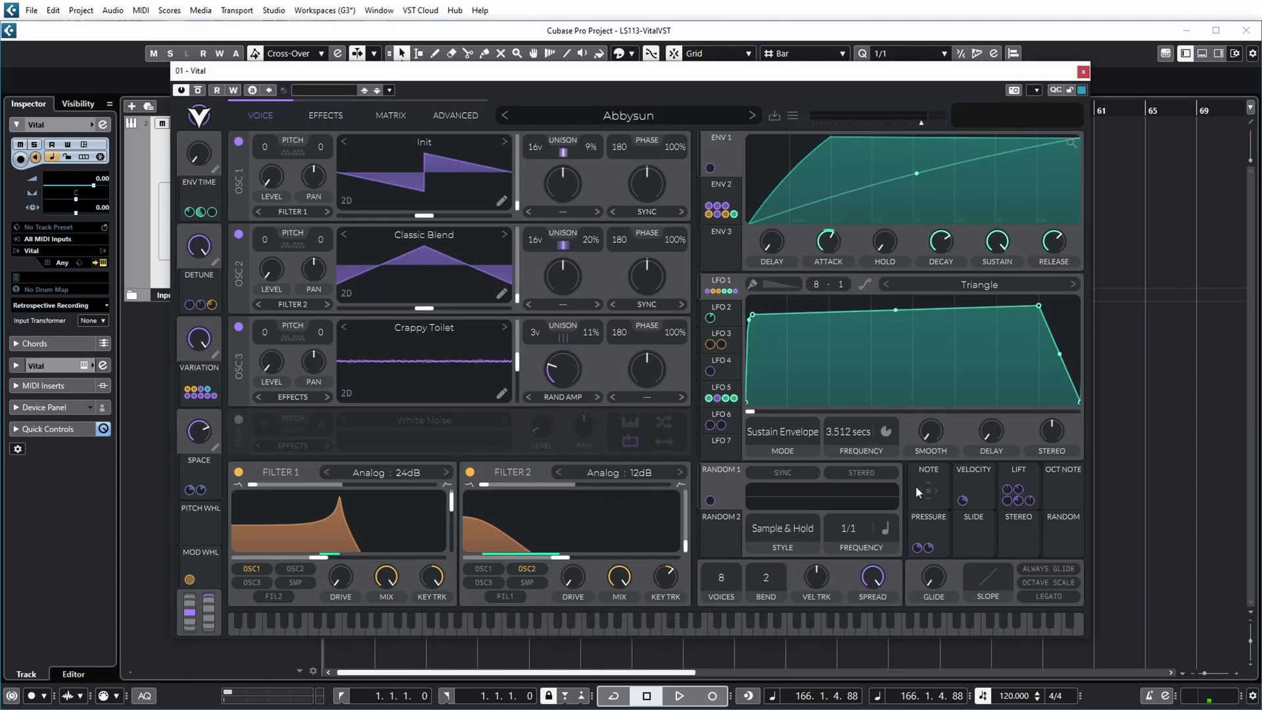
pyautogui.moveTo(756, 77); pyautogui.dragTo(773, 82)
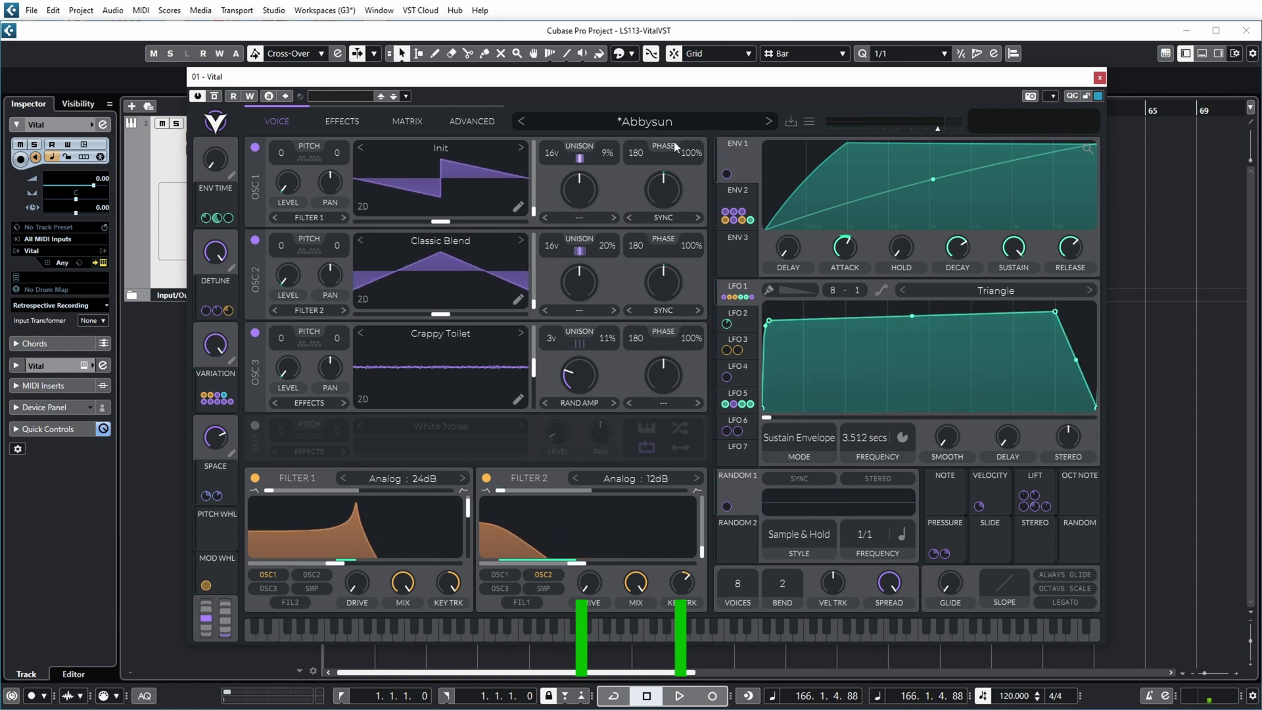
pyautogui.click(644, 124)
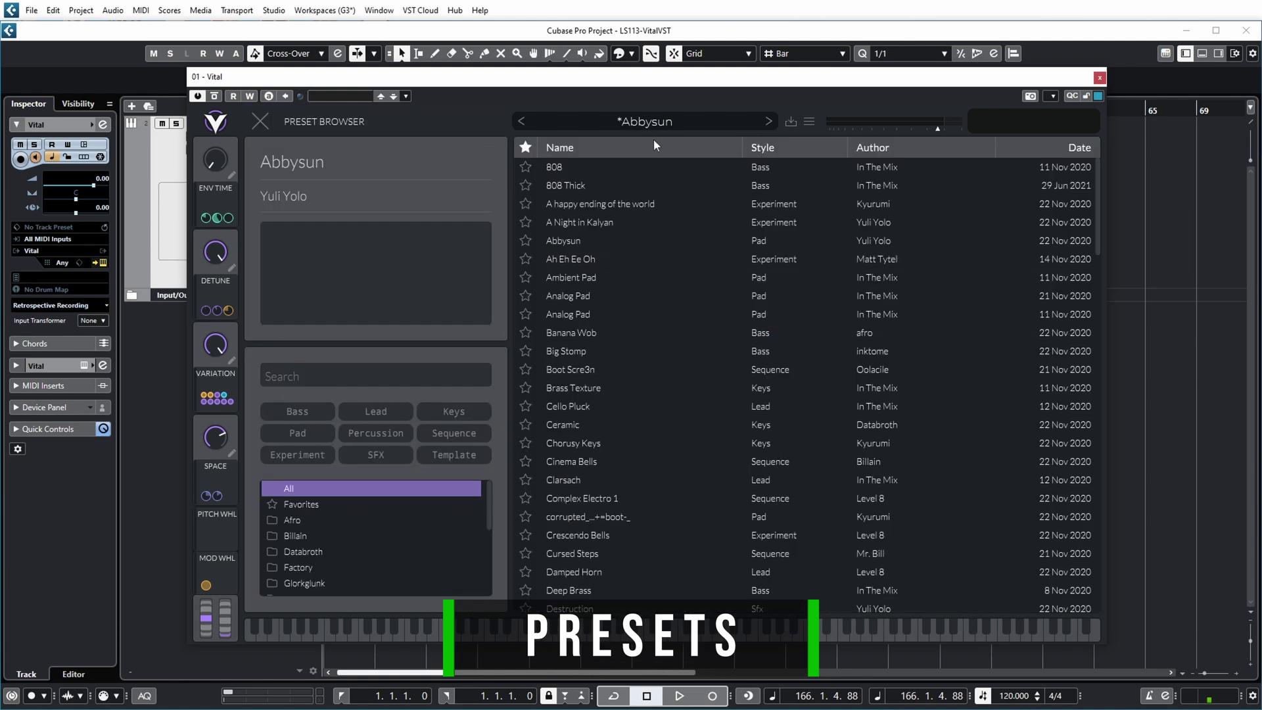
pyautogui.moveTo(1097, 204); pyautogui.dragTo(1095, 173)
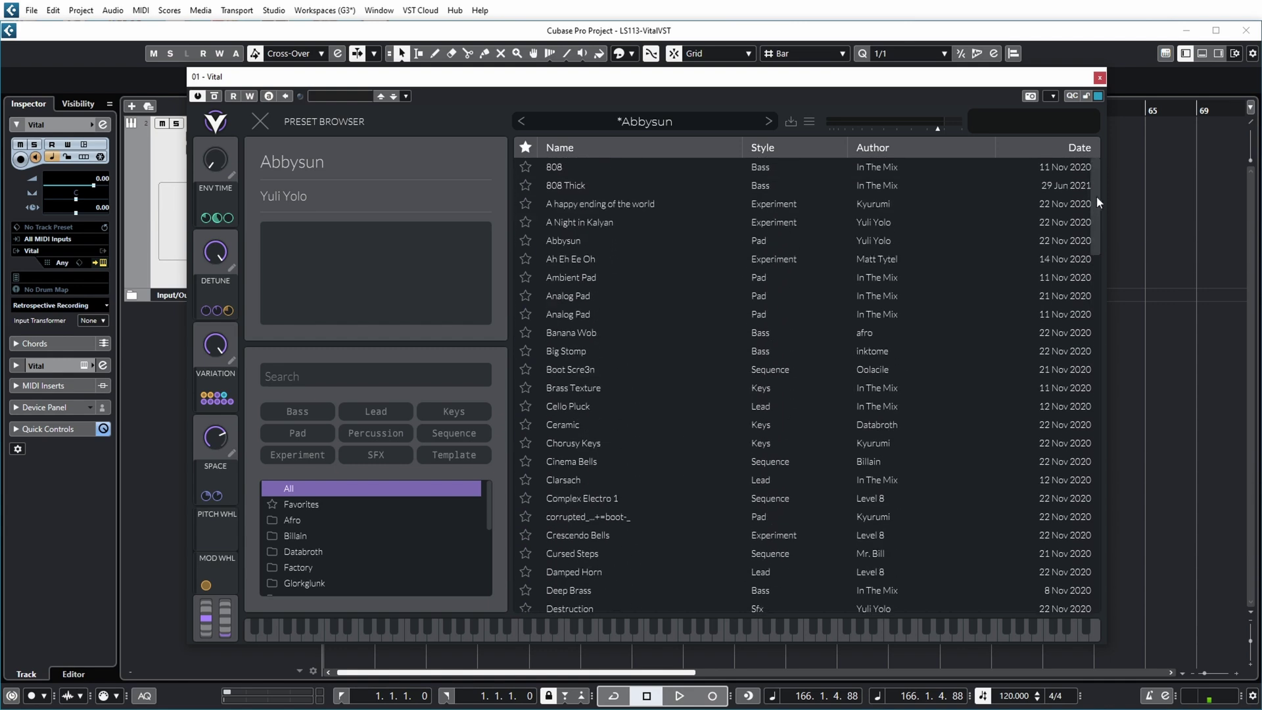
pyautogui.moveTo(494, 503); pyautogui.dragTo(496, 535)
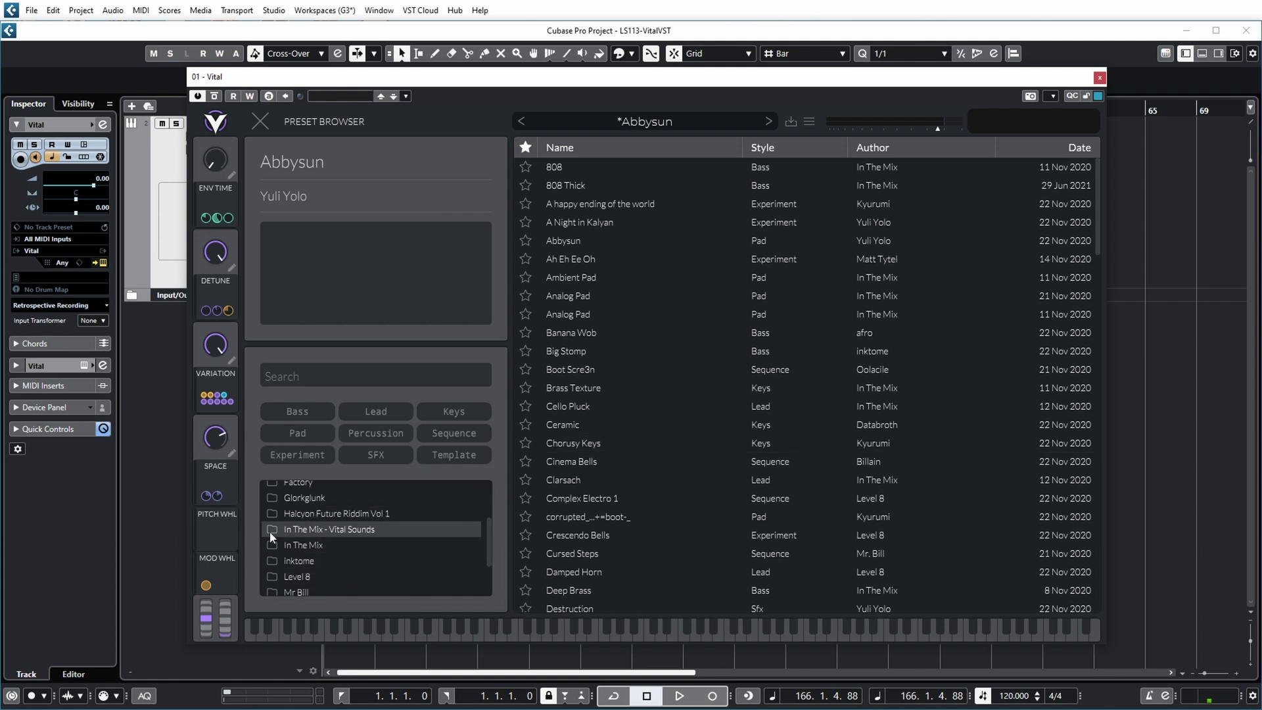
pyautogui.click(290, 530)
pyautogui.moveTo(1099, 300); pyautogui.dragTo(1098, 378)
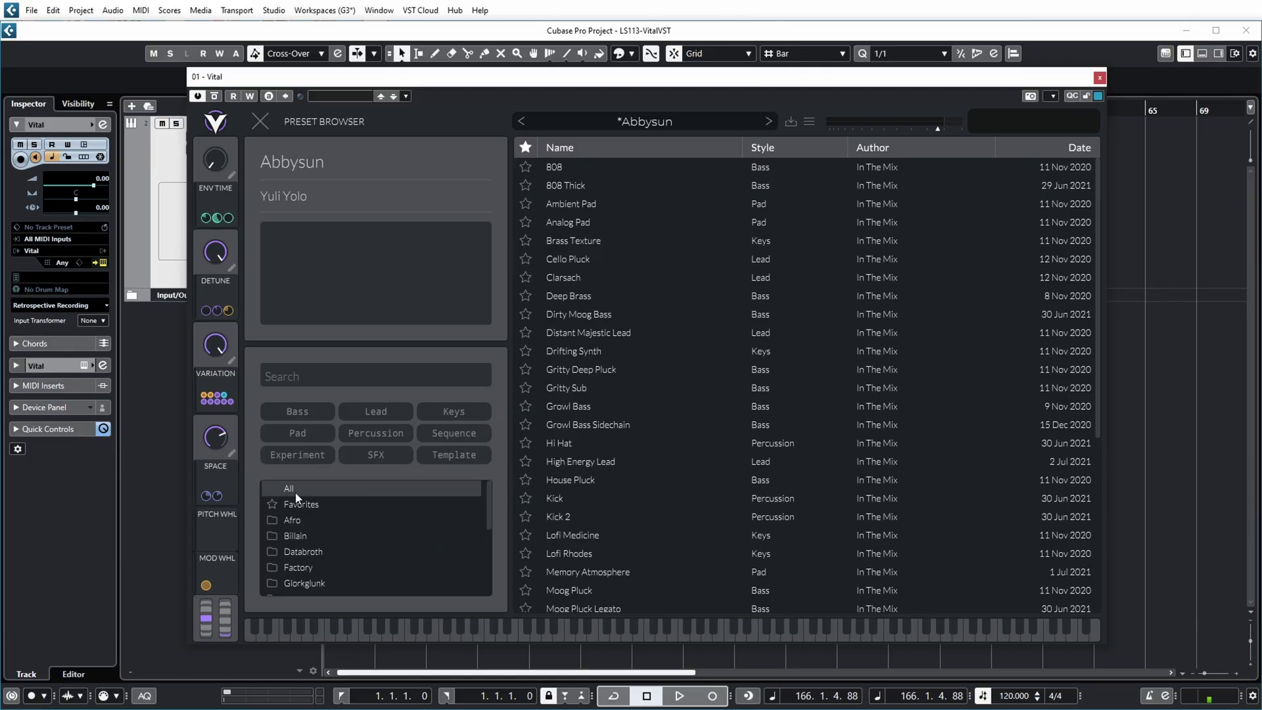
pyautogui.click(297, 495)
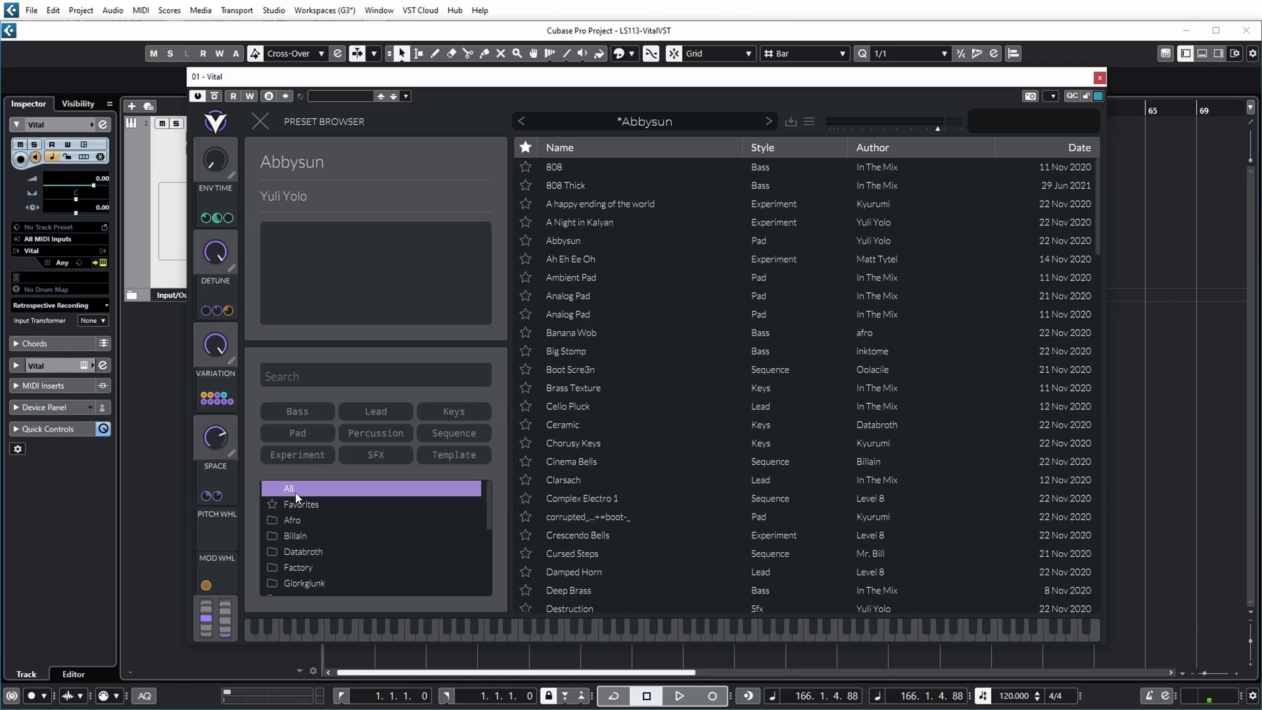
pyautogui.click(631, 121)
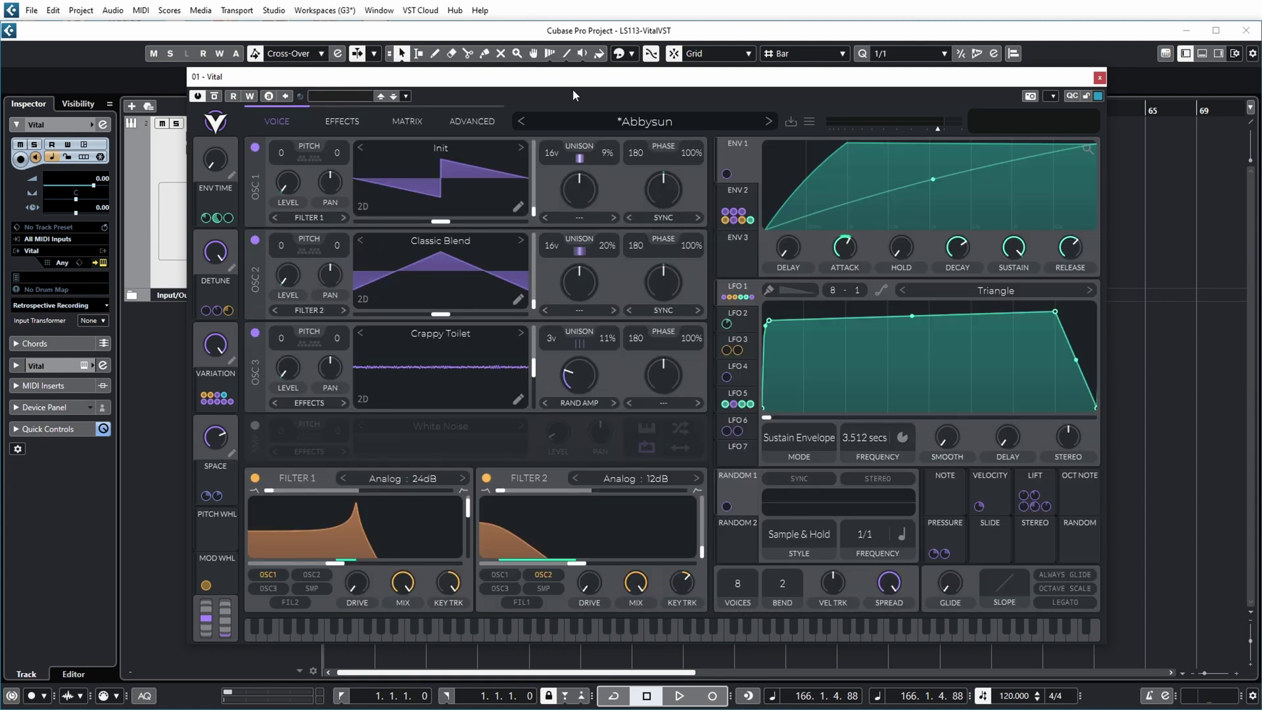
# Step: Load the Init Preset, glance at the EFFECTS and ADVANCED pages, and return to VOICE
pyautogui.click(809, 123)
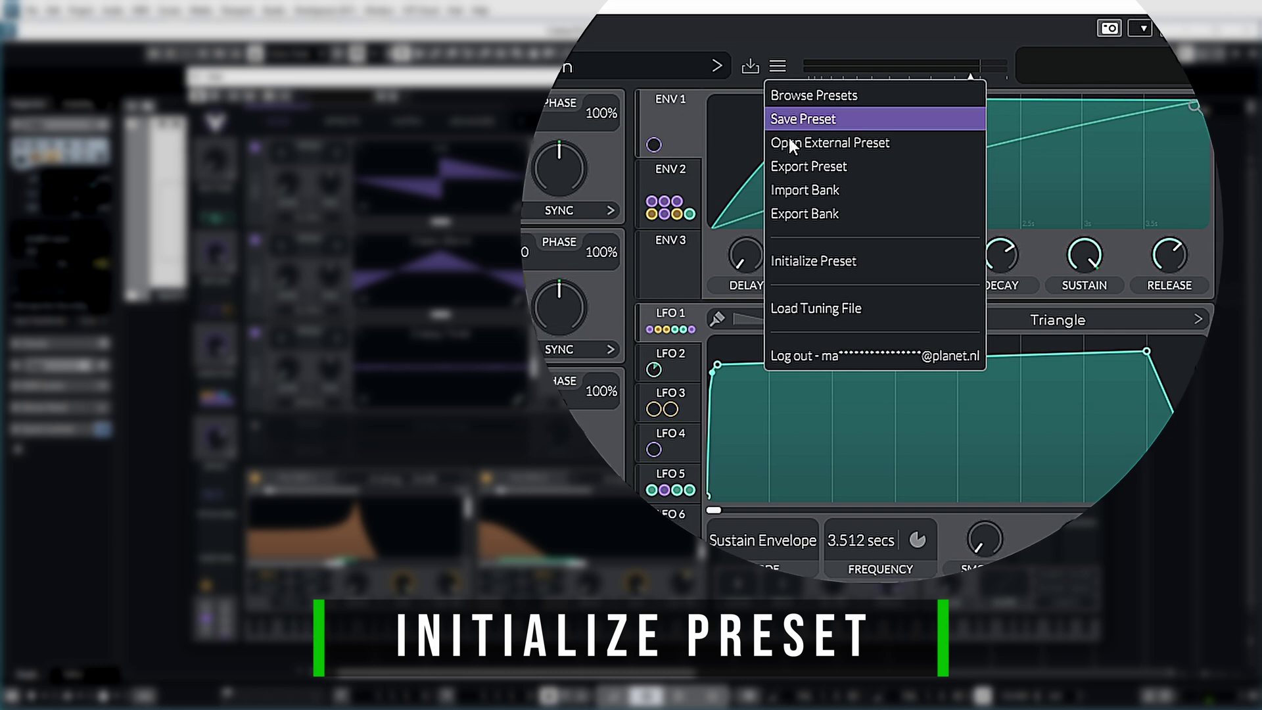
pyautogui.click(814, 261)
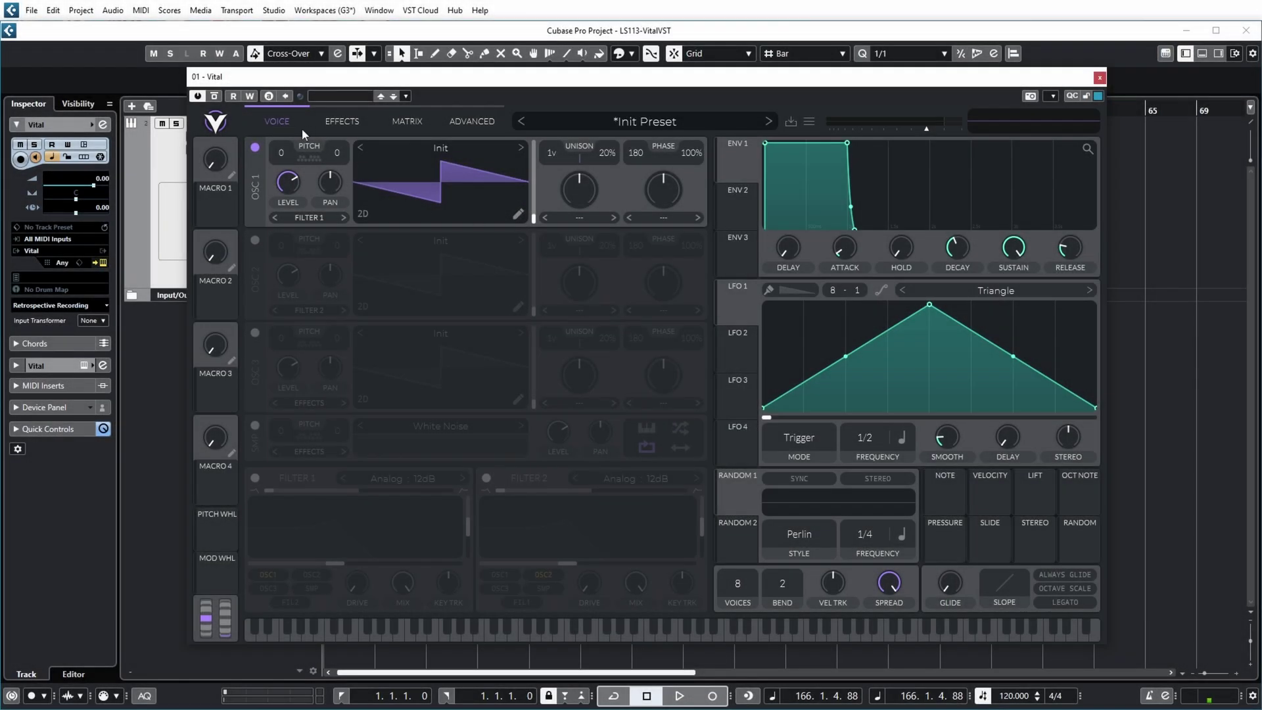
pyautogui.click(337, 122)
pyautogui.click(475, 118)
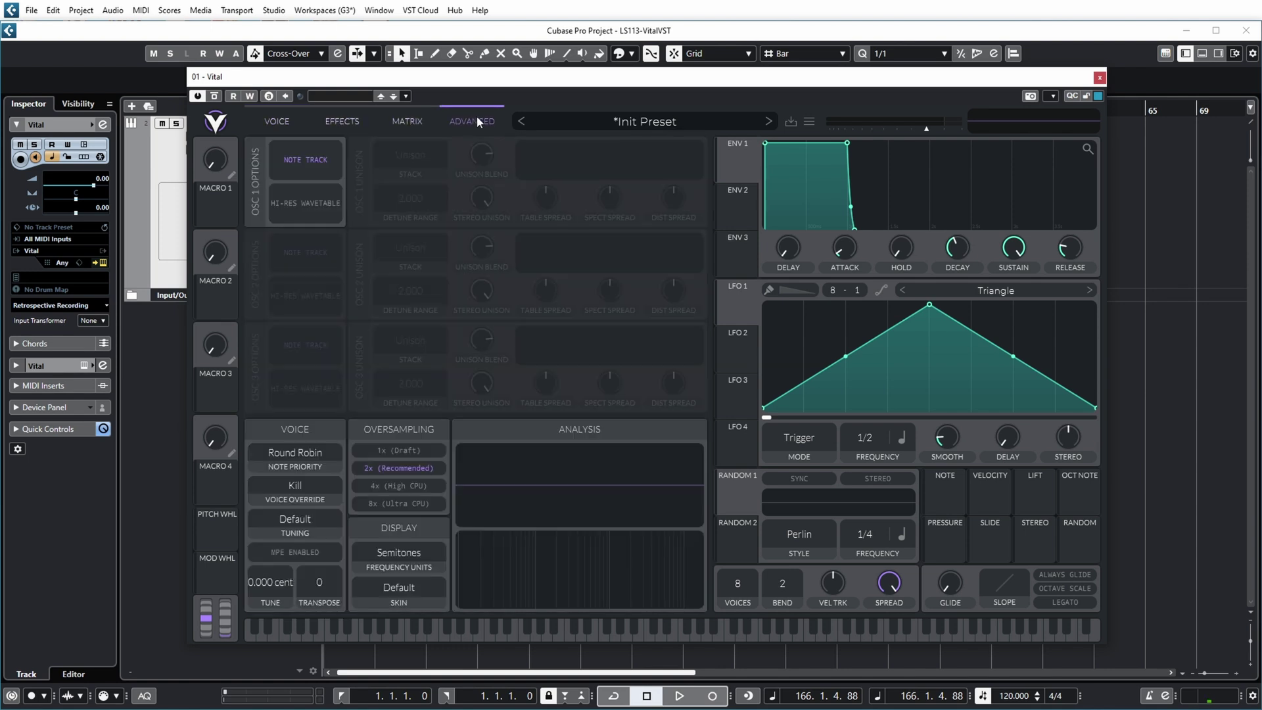
pyautogui.click(277, 122)
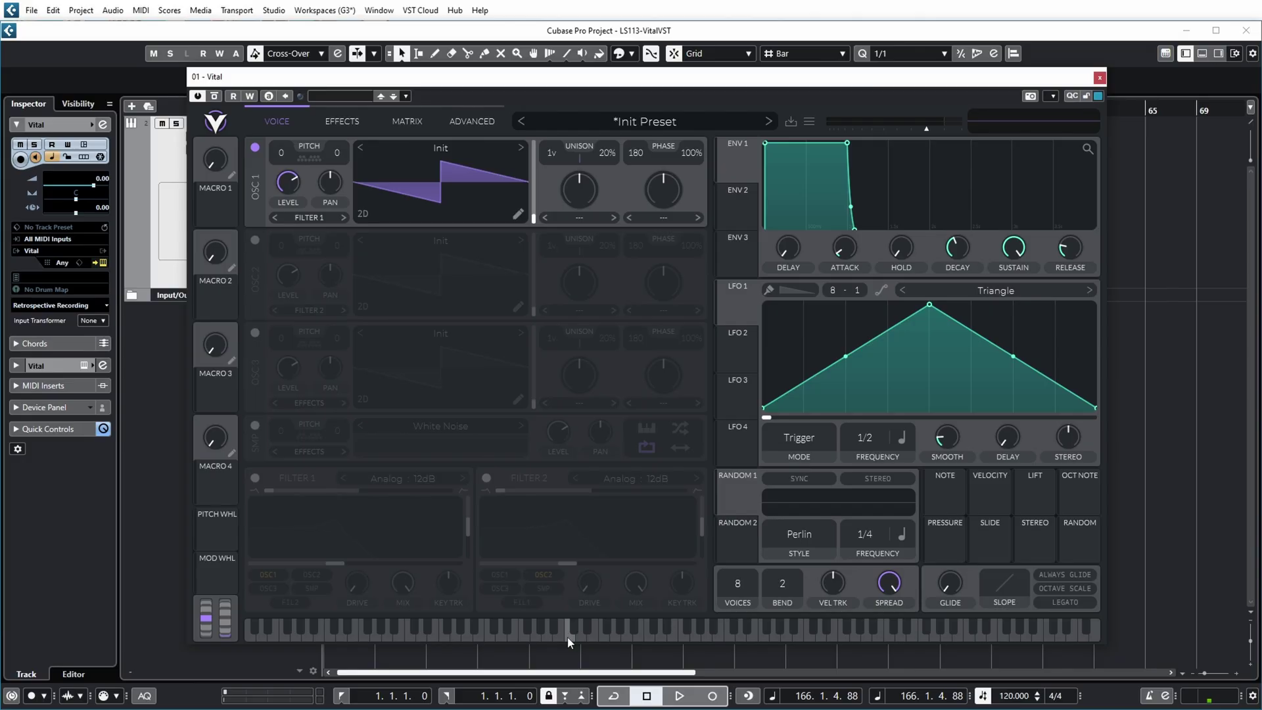
# Step: Load the Basic Shapes wavetable into oscillator 1 and audition a note
pyautogui.click(447, 152)
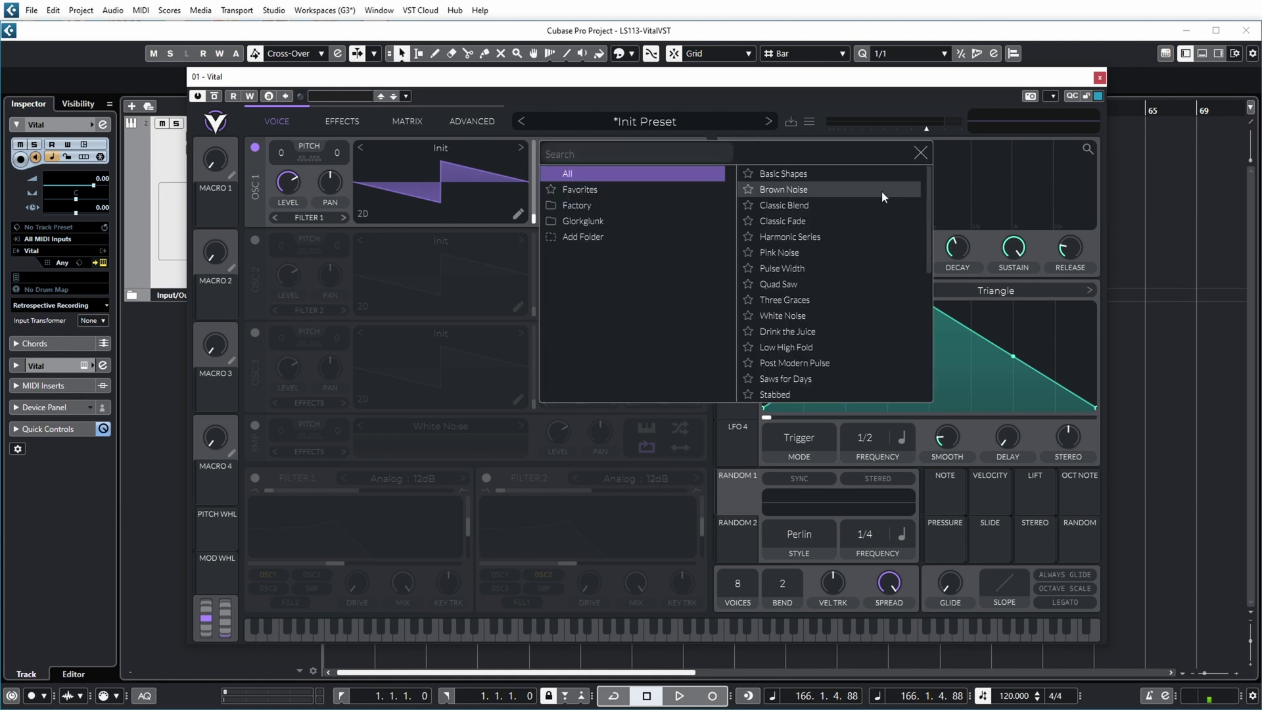
pyautogui.click(779, 175)
pyautogui.click(445, 175)
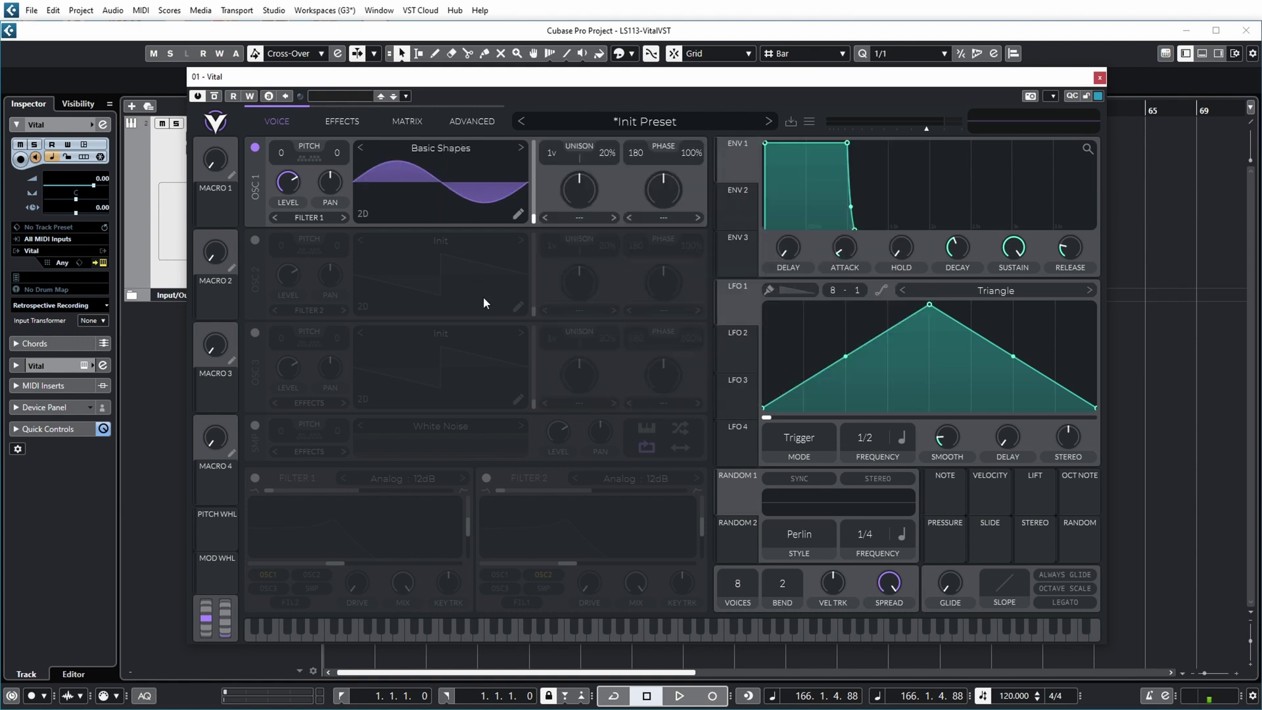
pyautogui.click(567, 636)
# Step: Morph the wavetable frame to the square-wave shape in 3D view, then return to 2D
pyautogui.click(362, 213)
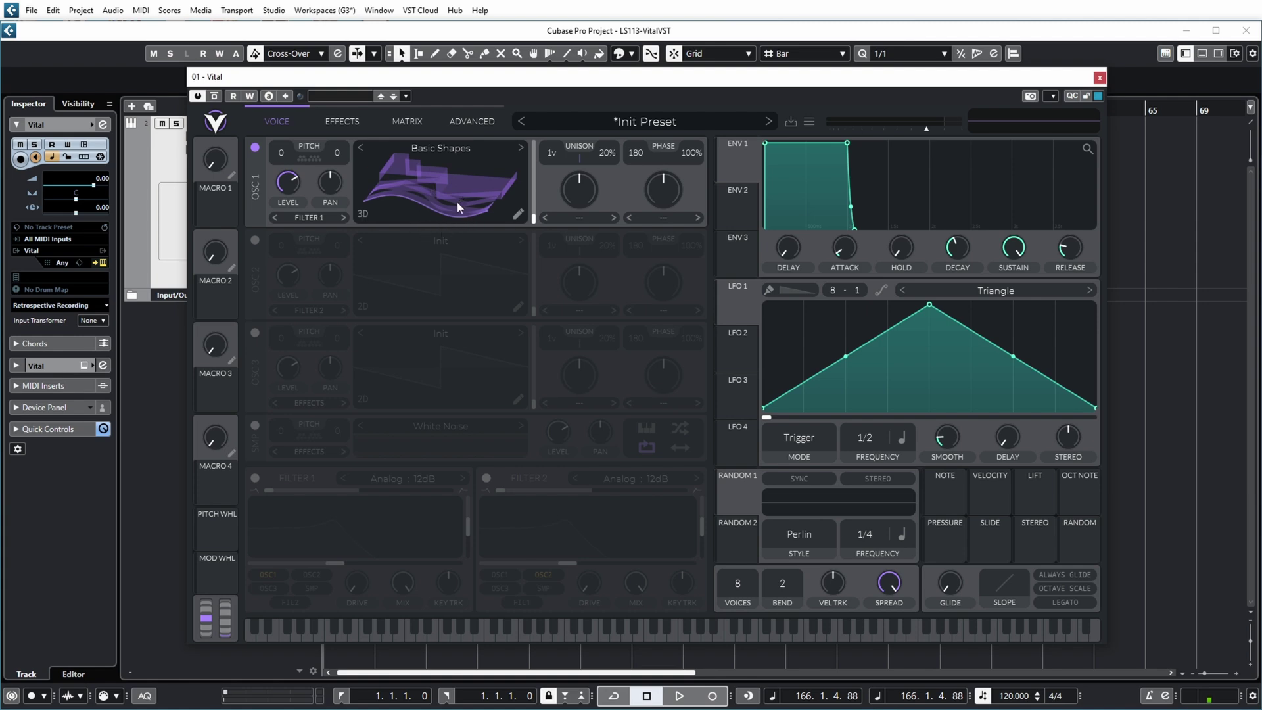
pyautogui.moveTo(532, 218)
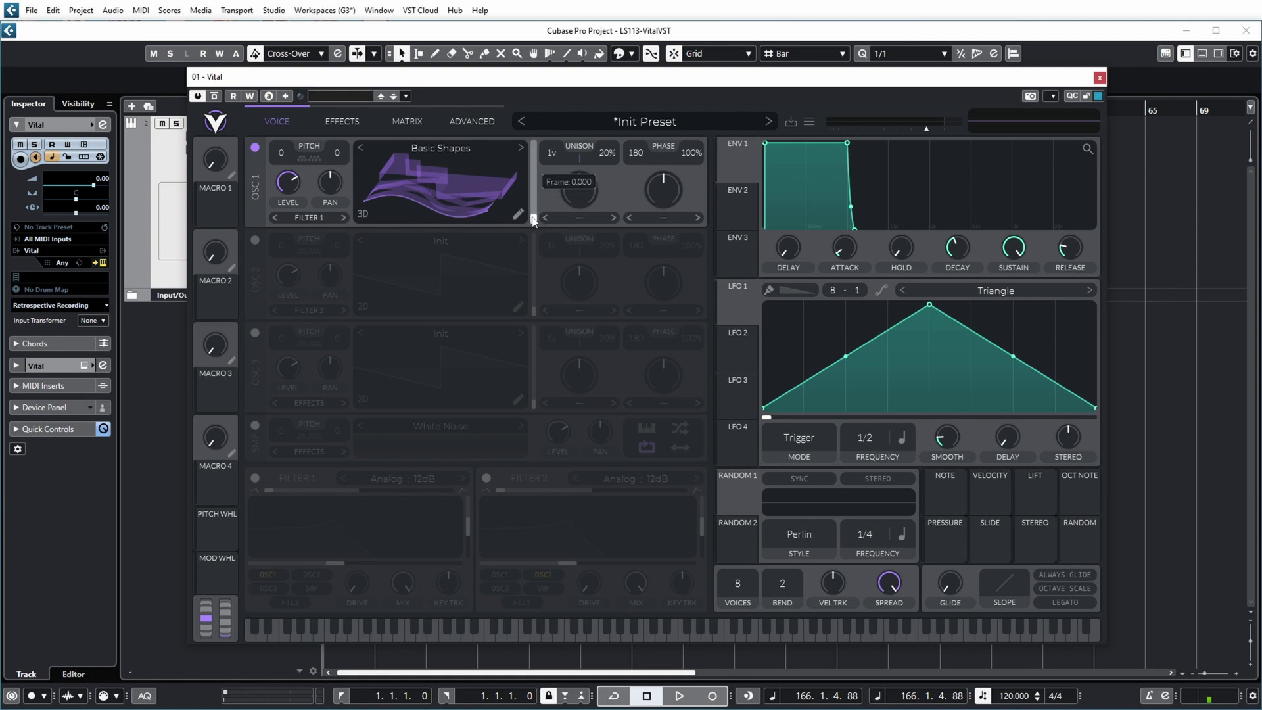
pyautogui.moveTo(530, 219); pyautogui.dragTo(534, 170)
pyautogui.click(357, 212)
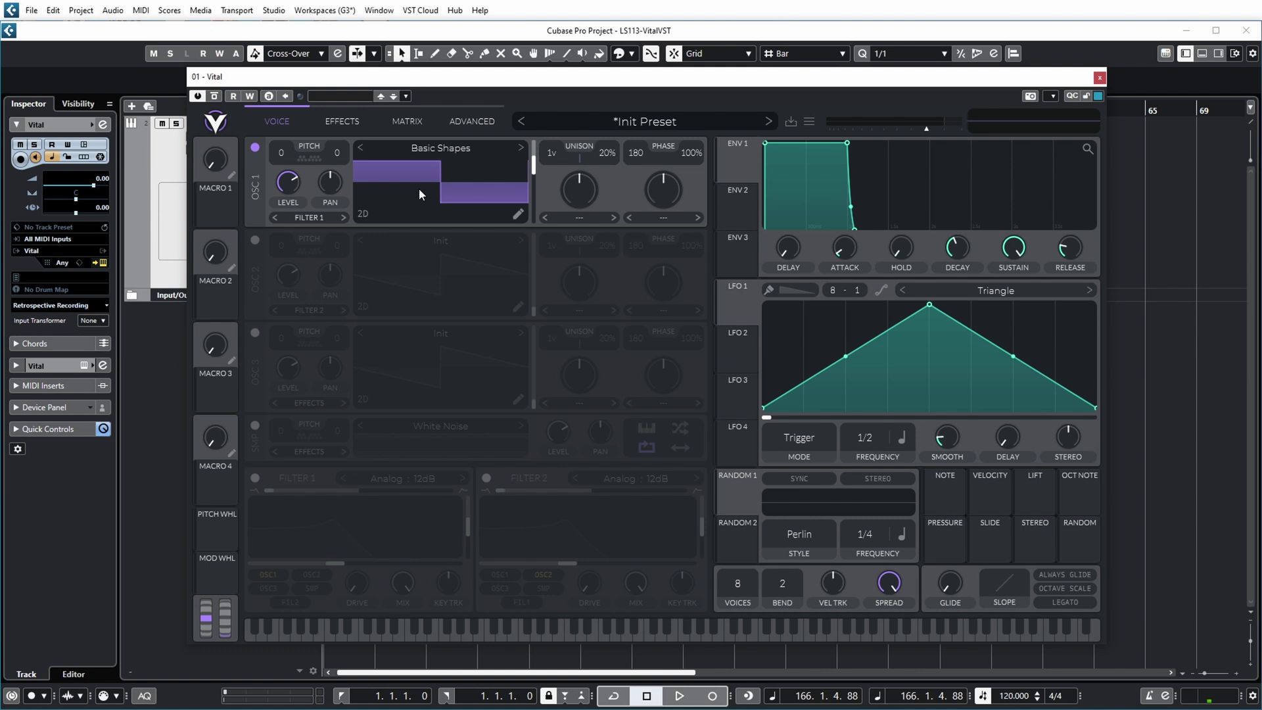
# Step: Reset Vital to the blank Init Preset with the Init saw wavetable
pyautogui.click(809, 122)
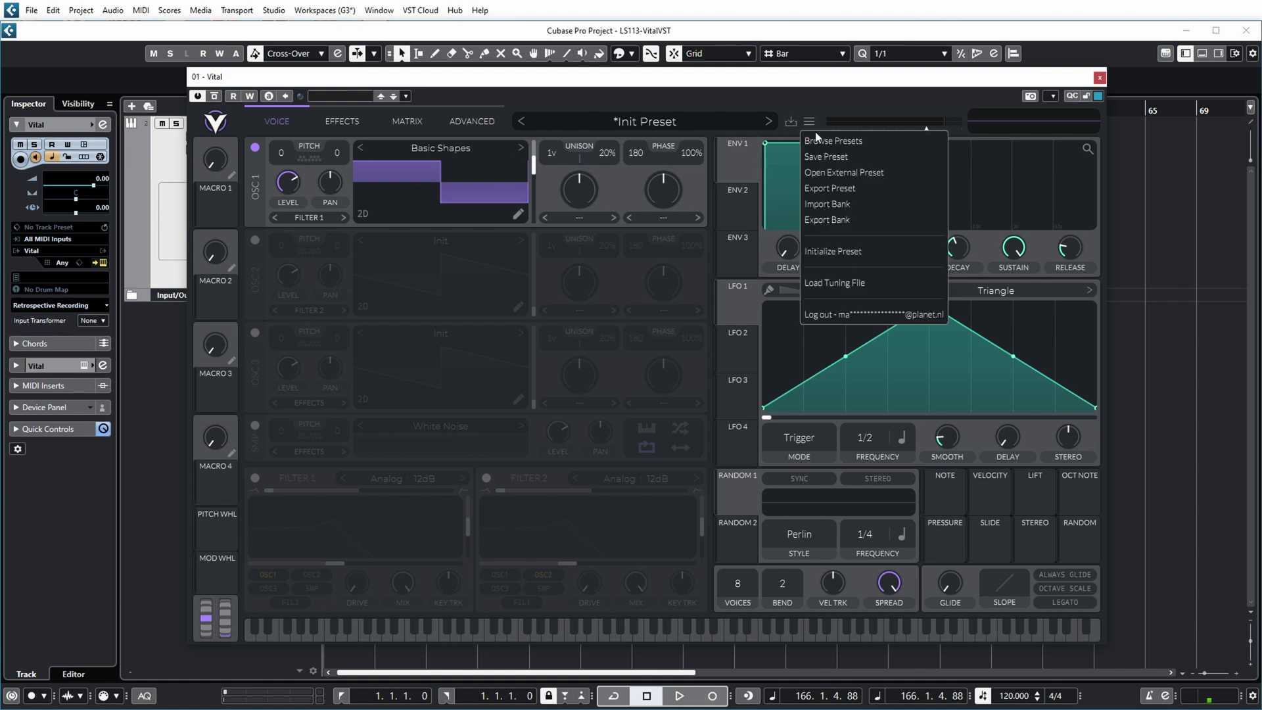
pyautogui.click(832, 252)
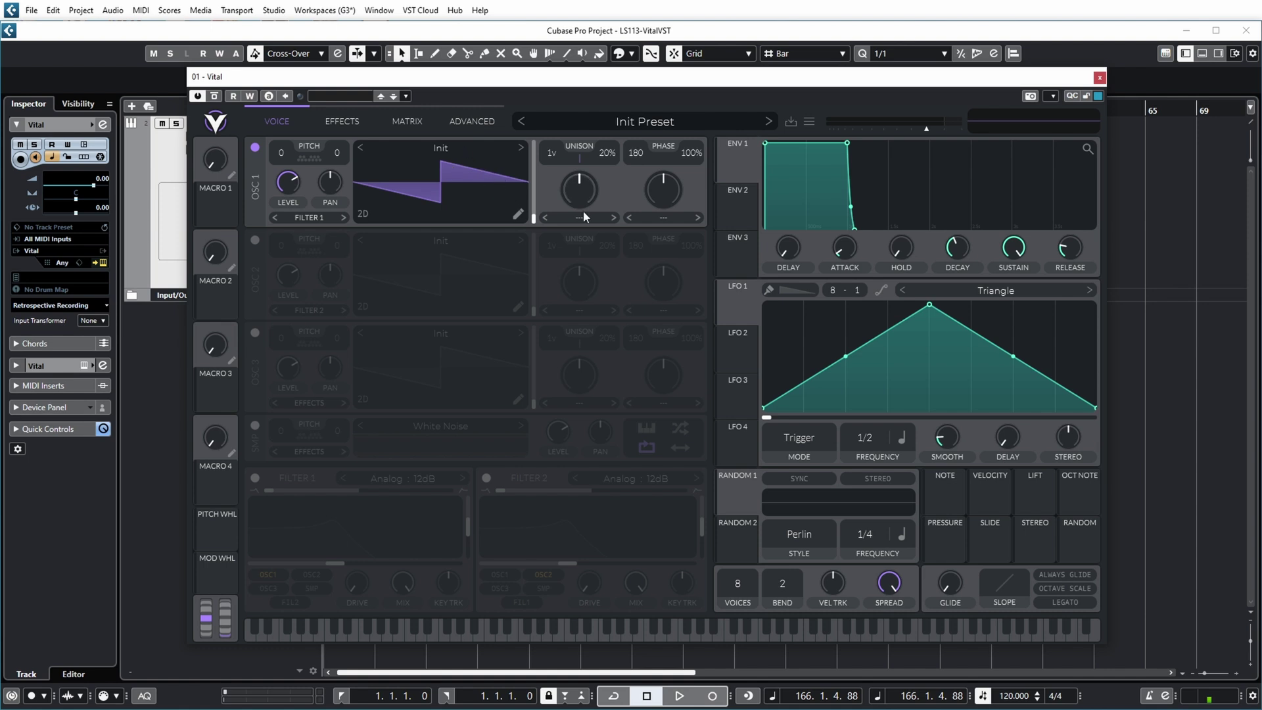
pyautogui.moveTo(533, 217)
pyautogui.mouseDown()
pyautogui.moveTo(533, 157)
pyautogui.moveTo(533, 216)
pyautogui.mouseUp()
pyautogui.click(365, 214)
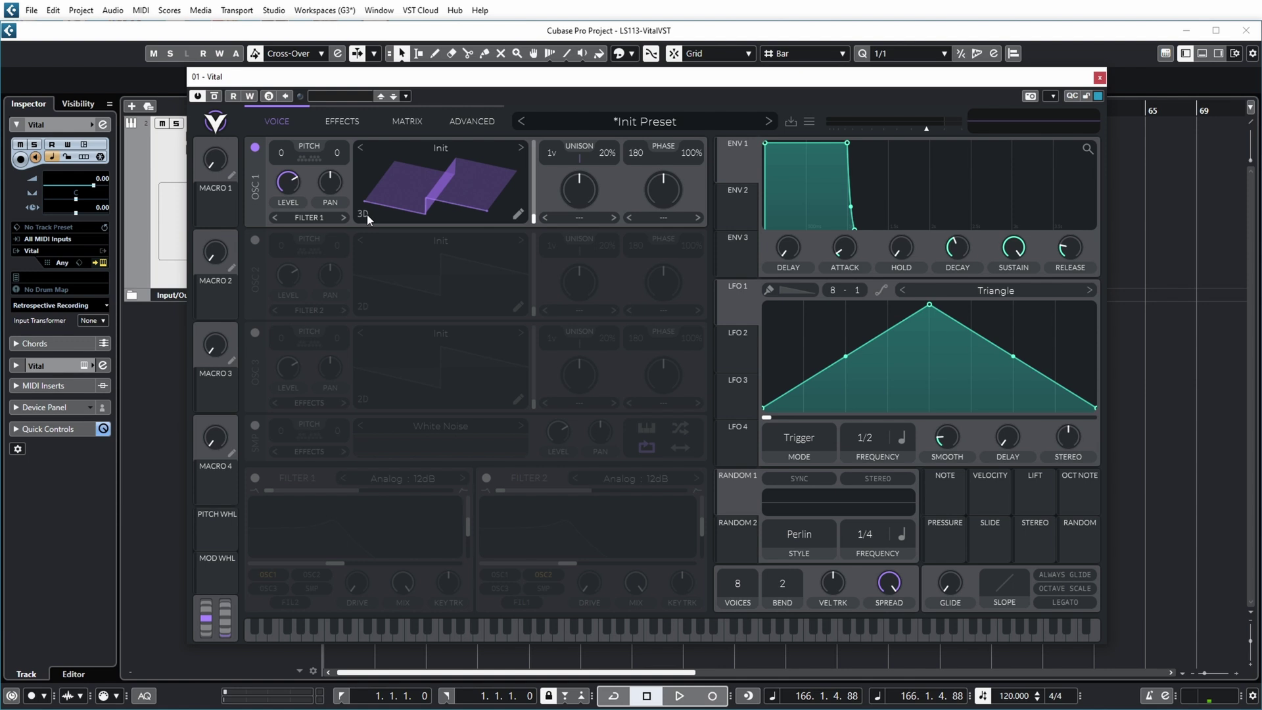
pyautogui.click(366, 214)
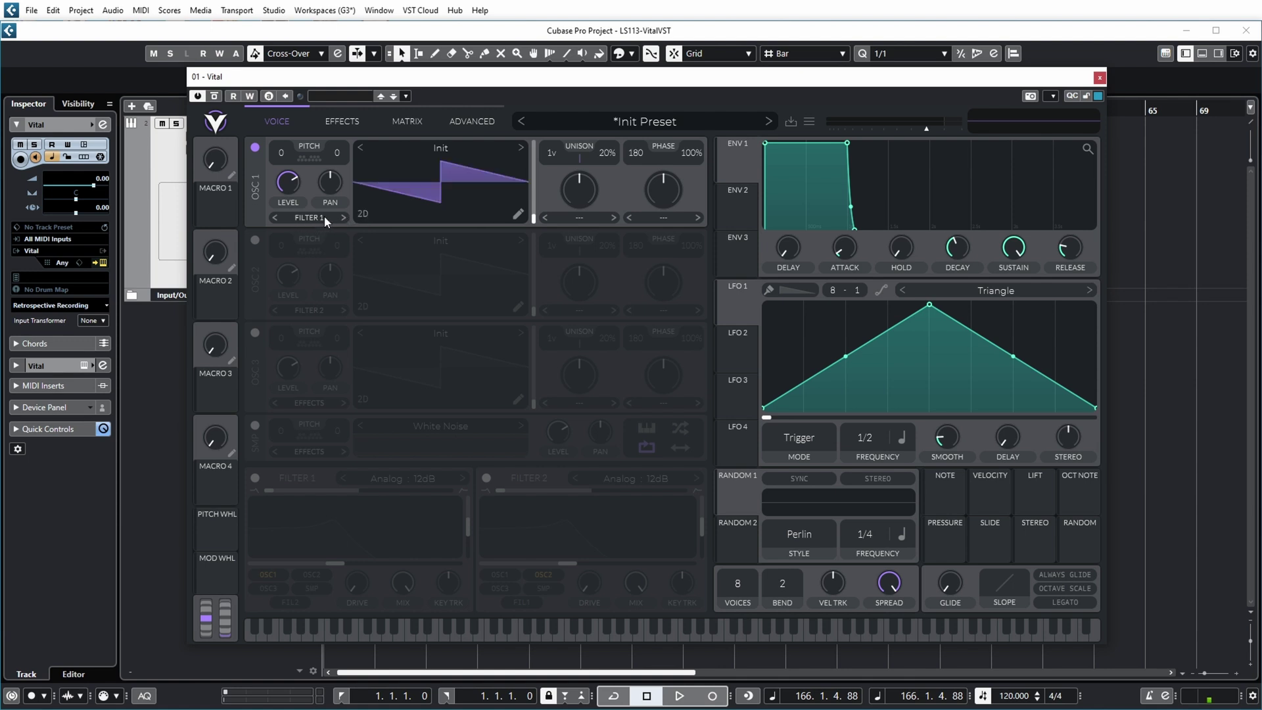
# Step: Enable Filter 1 with resonance at zero and a raised cutoff, then audition it
pyautogui.click(256, 478)
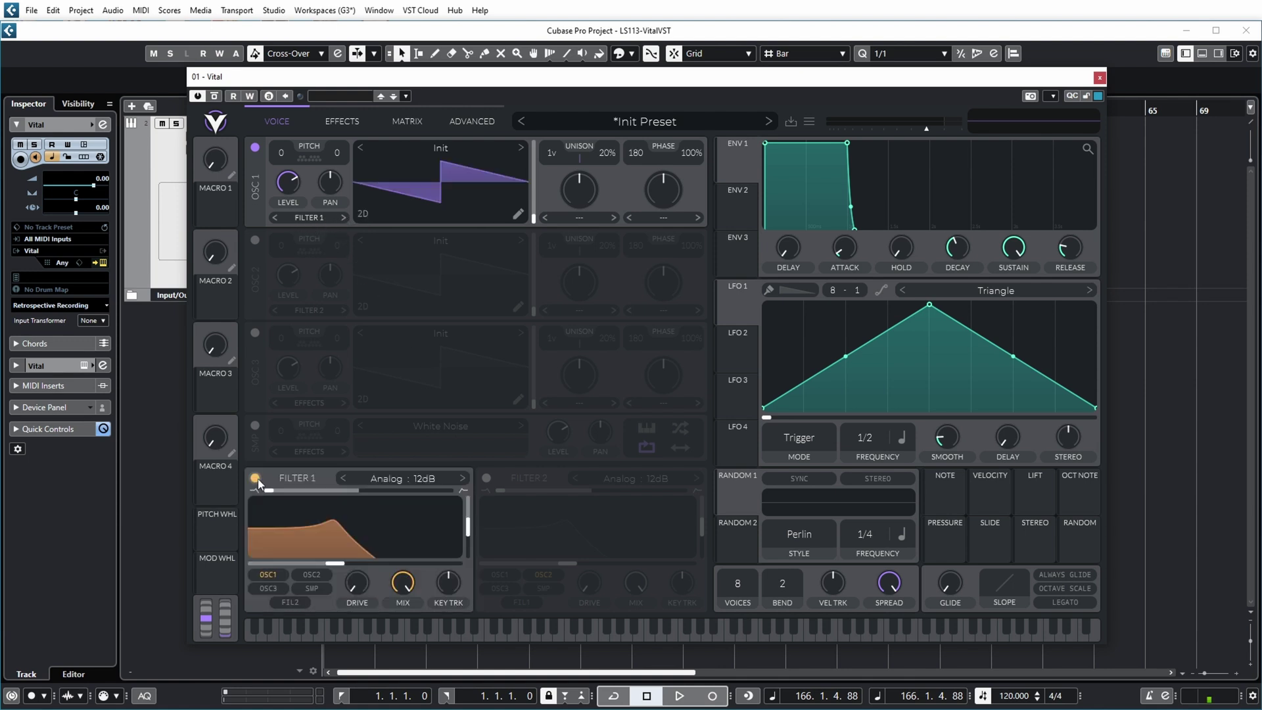
pyautogui.moveTo(470, 529)
pyautogui.moveTo(470, 529); pyautogui.dragTo(470, 555)
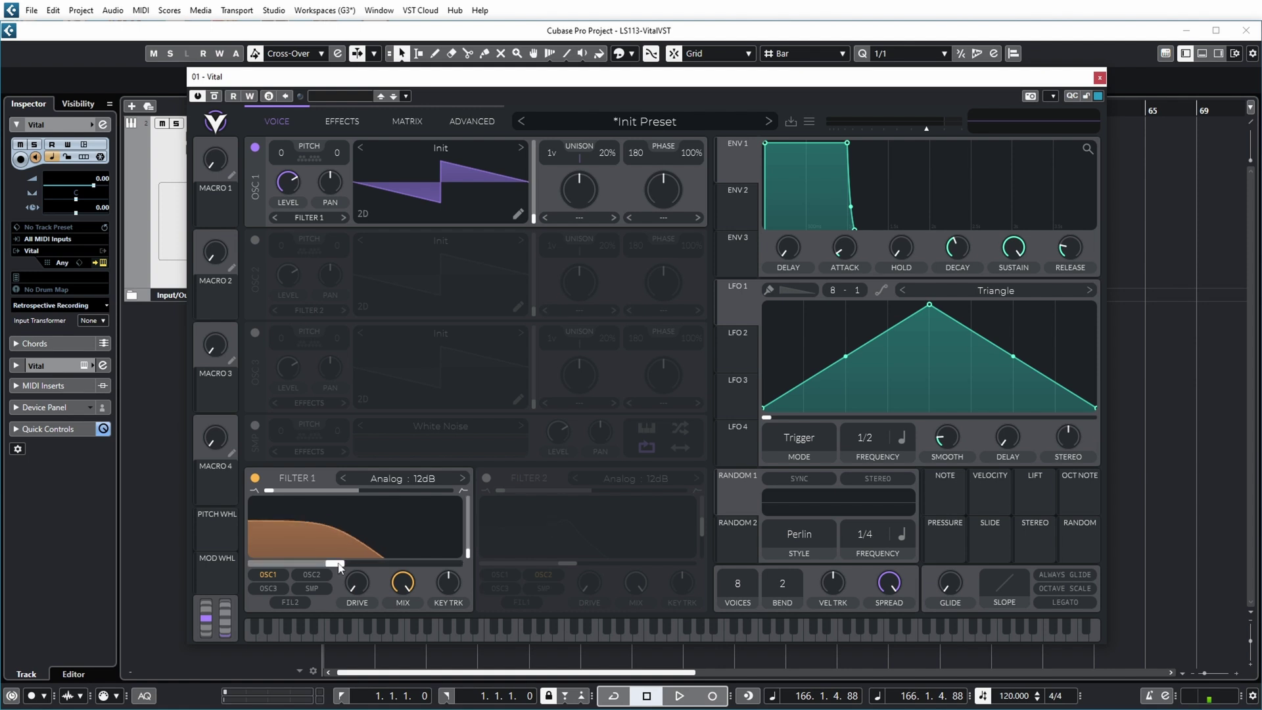
pyautogui.moveTo(340, 567); pyautogui.dragTo(385, 569)
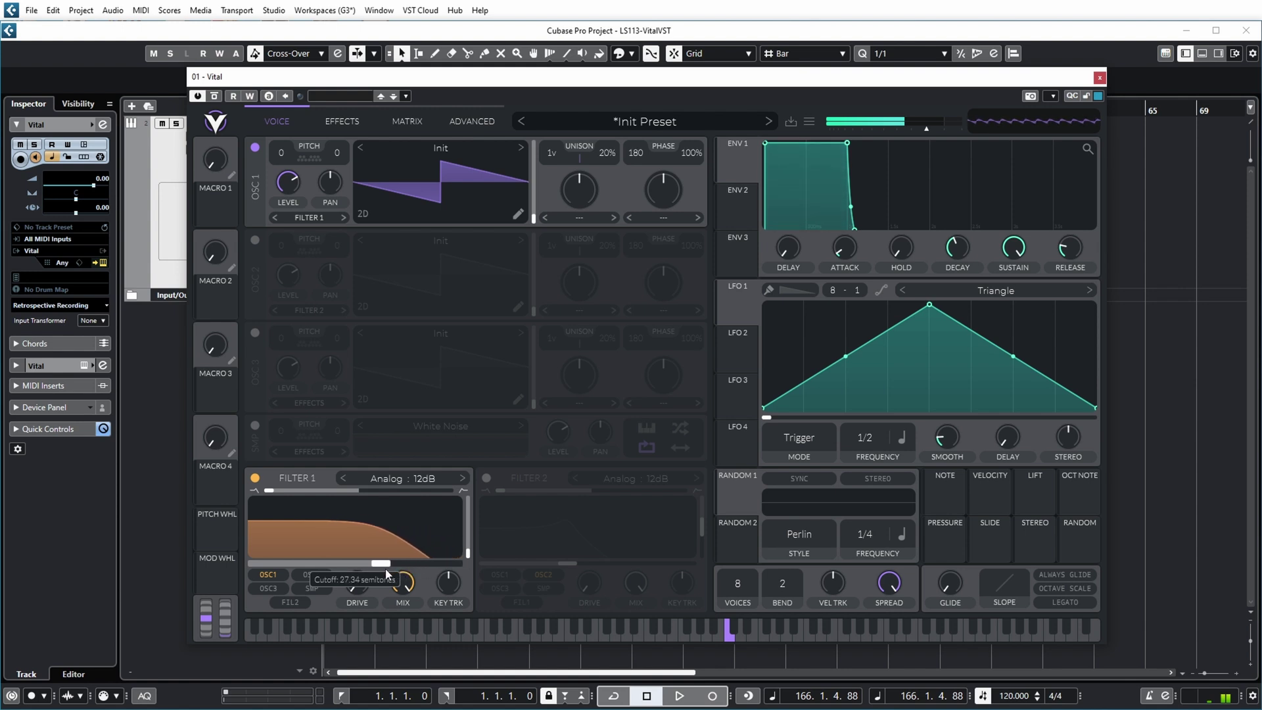
pyautogui.click(567, 629)
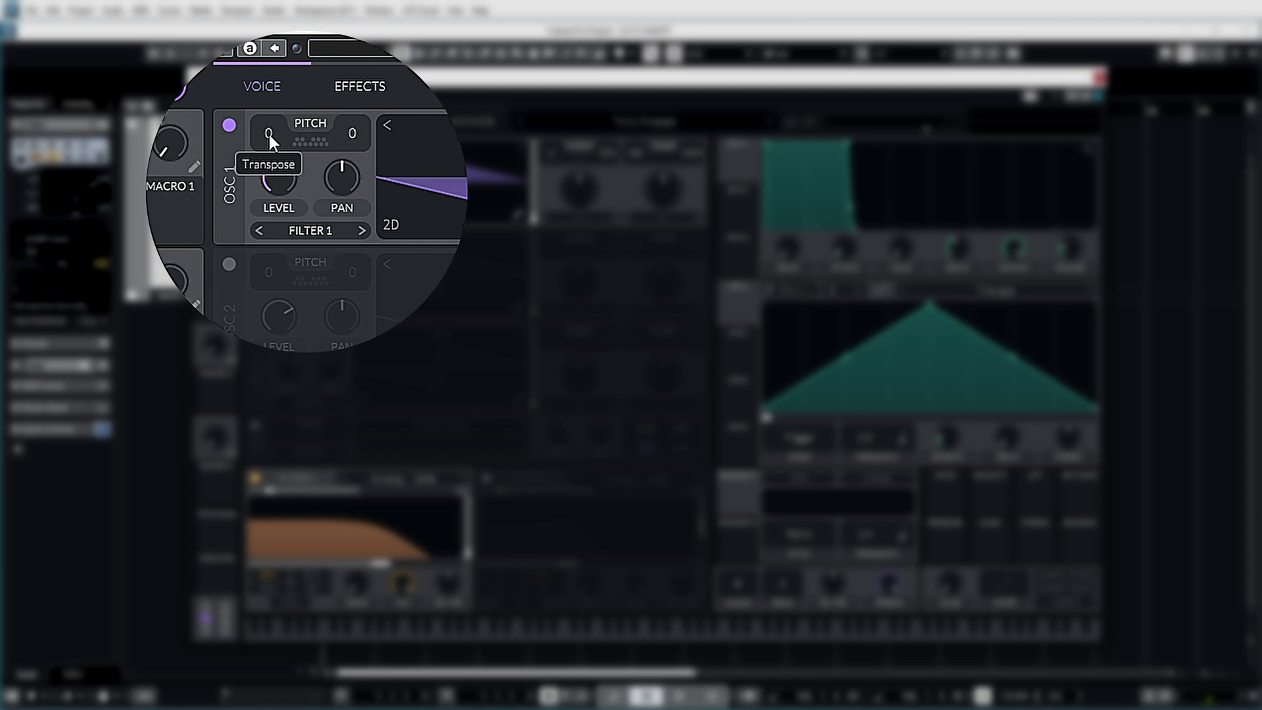
# Step: Try transposing oscillator 1 down, then reset its transpose to 0
pyautogui.moveTo(270, 163)
pyautogui.mouseDown()
pyautogui.moveTo(275, 203)
pyautogui.moveTo(271, 187)
pyautogui.mouseUp()
pyautogui.moveTo(269, 119); pyautogui.dragTo(289, 140)
pyautogui.doubleClick(289, 140)
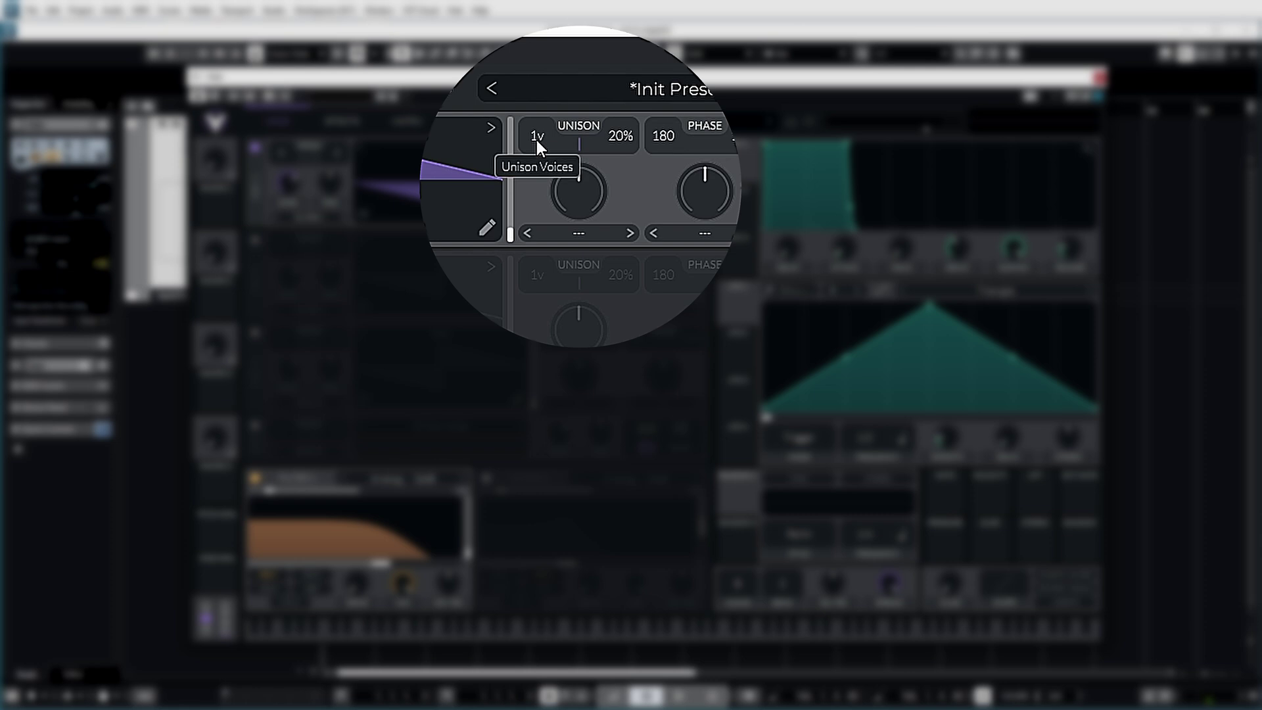
# Step: Set oscillator 1 unison to 6 voices with detune at 11% and audition it
pyautogui.moveTo(538, 140); pyautogui.dragTo(540, 104)
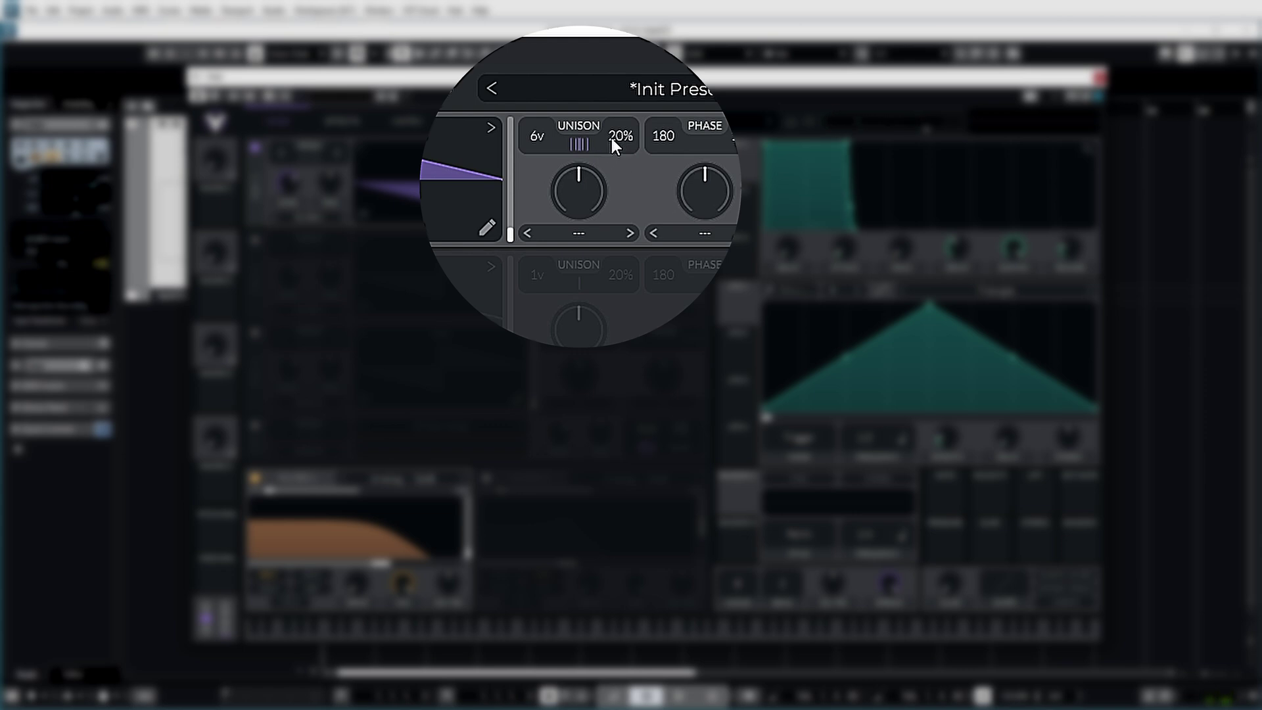
pyautogui.moveTo(613, 138); pyautogui.dragTo(614, 163)
pyautogui.click(569, 630)
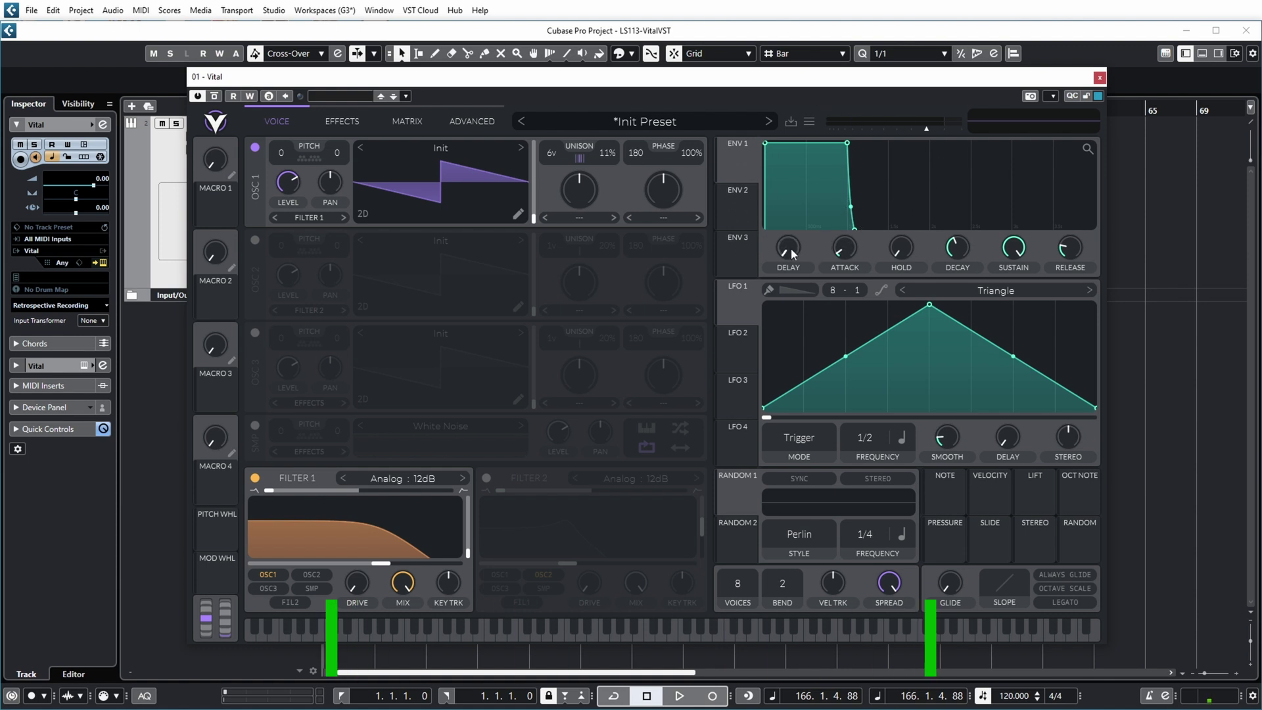
# Step: In Envelope 1, keep delay at 0 and lengthen the attack to about half a second
pyautogui.click(756, 169)
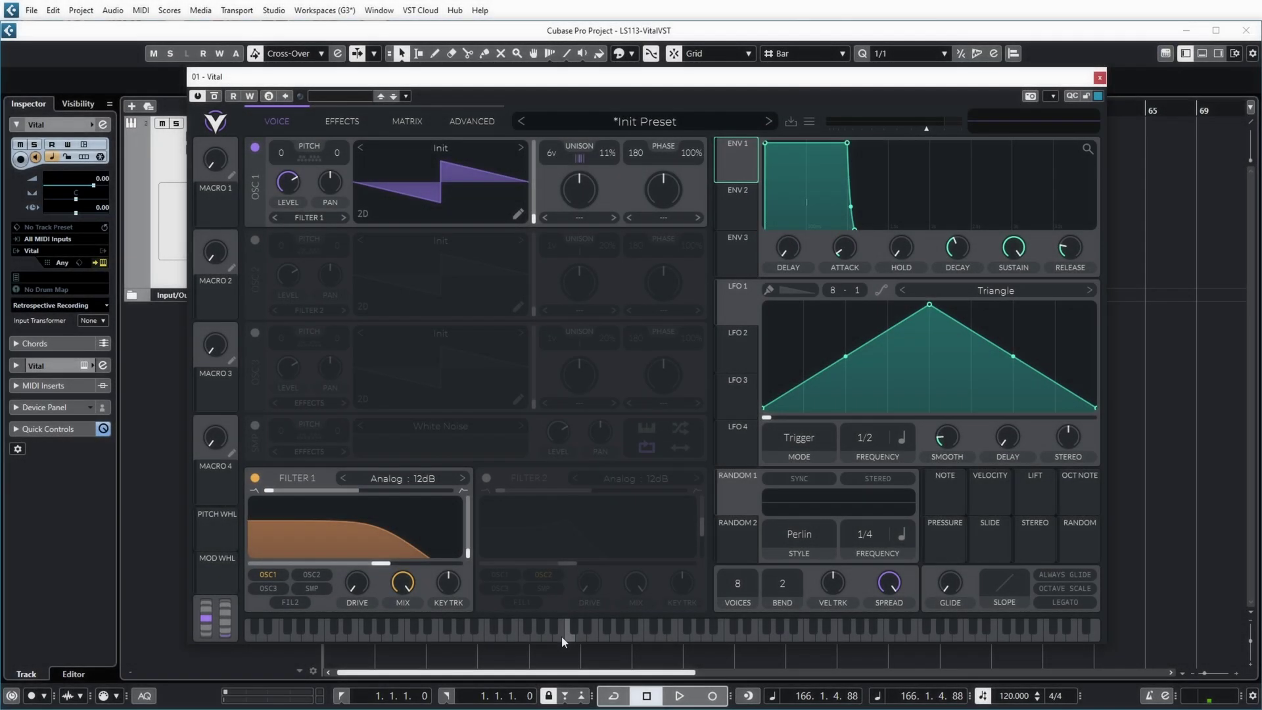
pyautogui.click(563, 636)
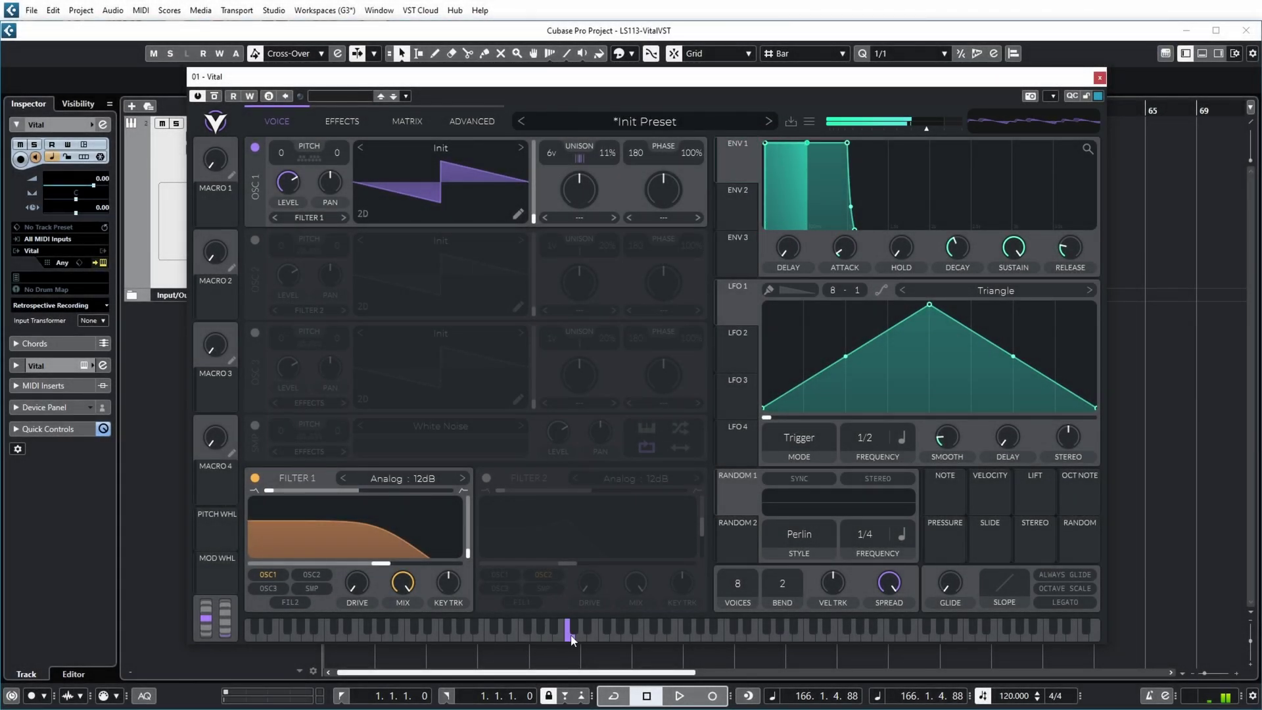
pyautogui.click(570, 632)
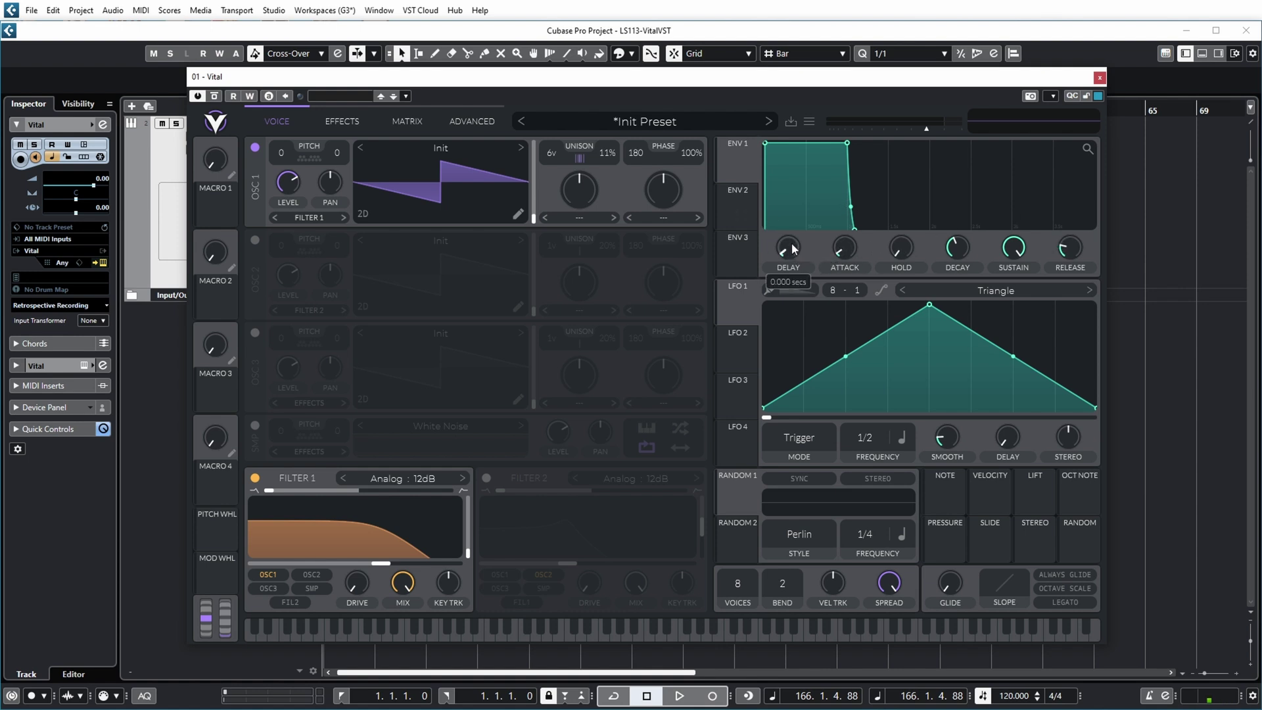
pyautogui.moveTo(790, 247); pyautogui.dragTo(811, 179)
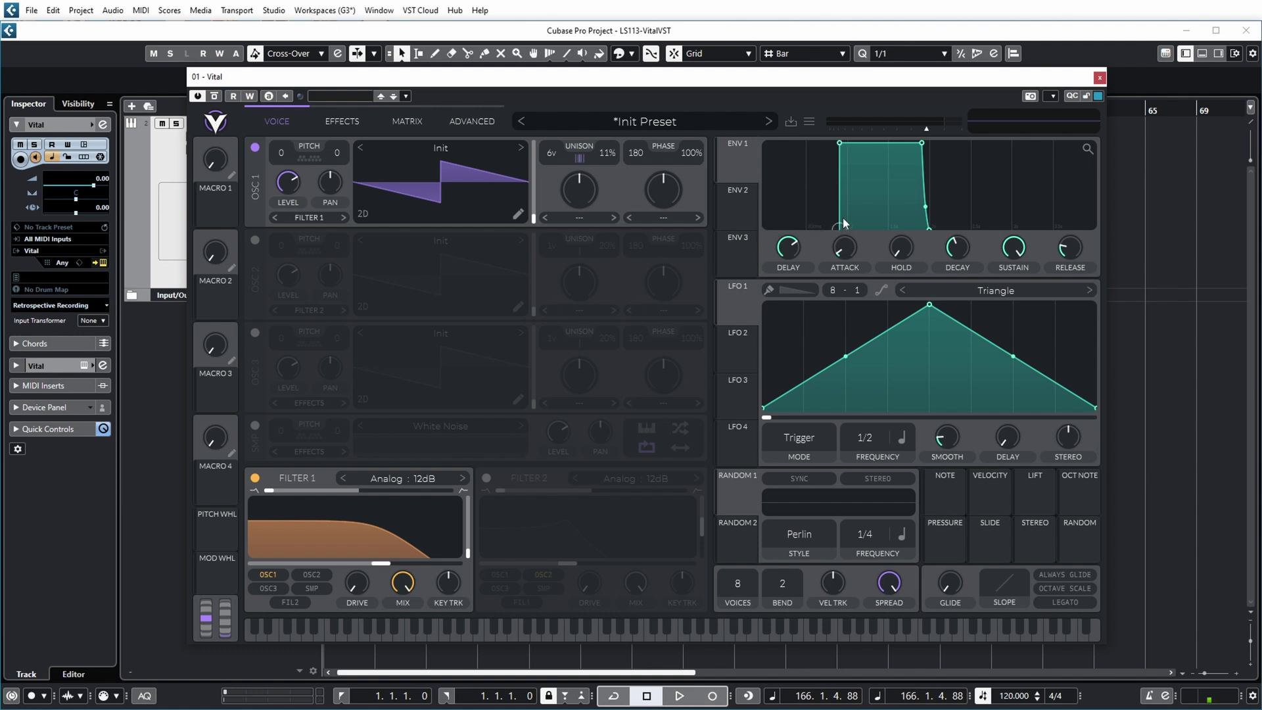
pyautogui.moveTo(795, 255); pyautogui.dragTo(799, 349)
pyautogui.moveTo(847, 256); pyautogui.dragTo(851, 224)
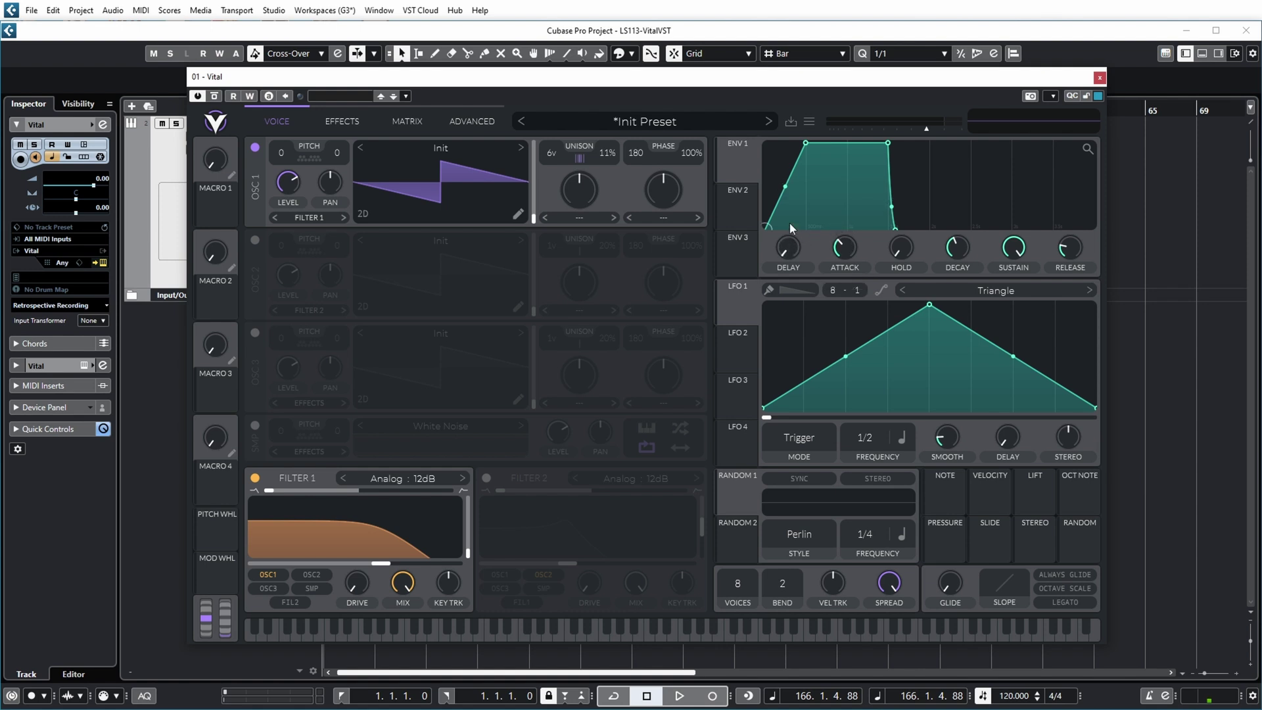
pyautogui.click(569, 634)
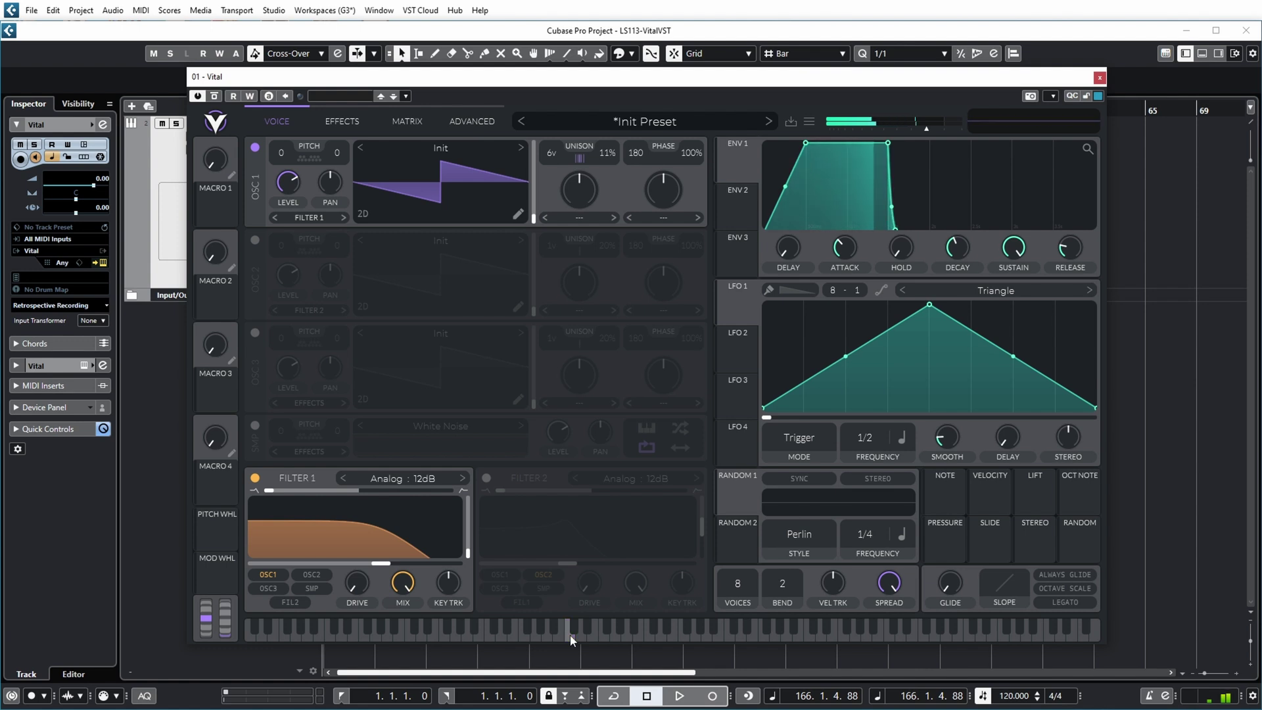
# Step: Try a hold stage, then set Envelope 1 hold back to 0 and sustain to maximum
pyautogui.moveTo(901, 251)
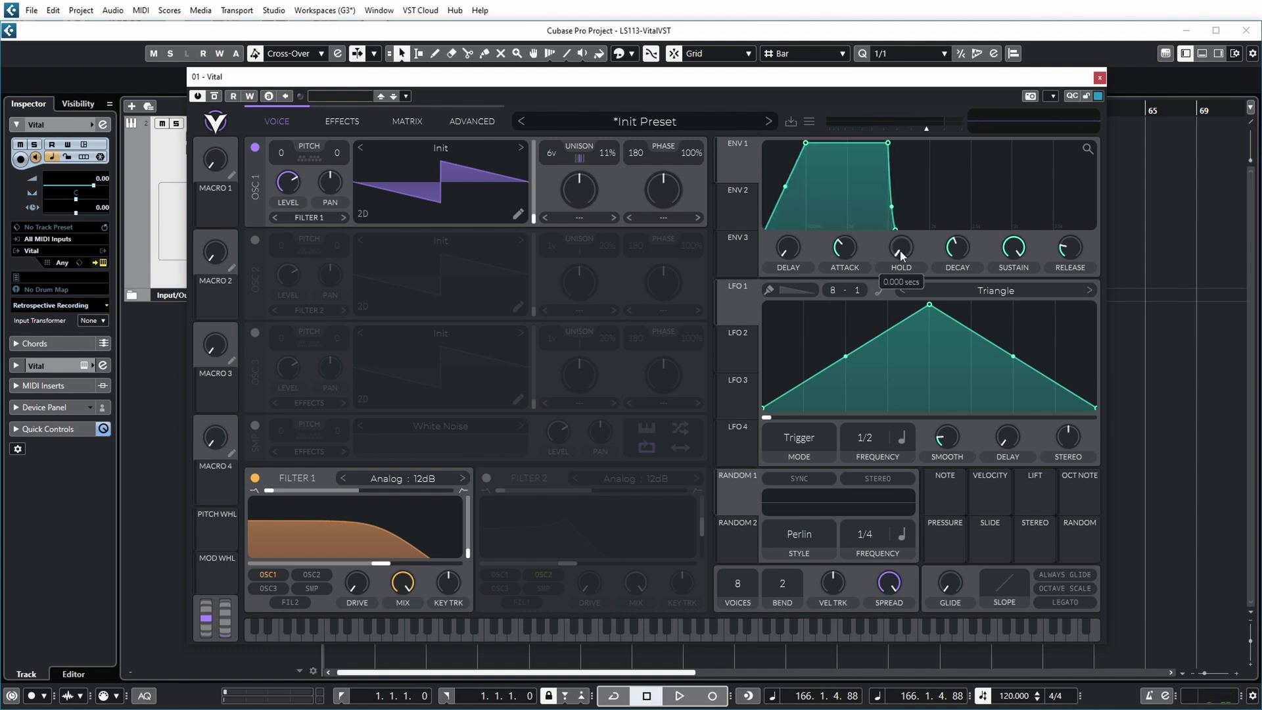
pyautogui.moveTo(901, 250); pyautogui.dragTo(918, 186)
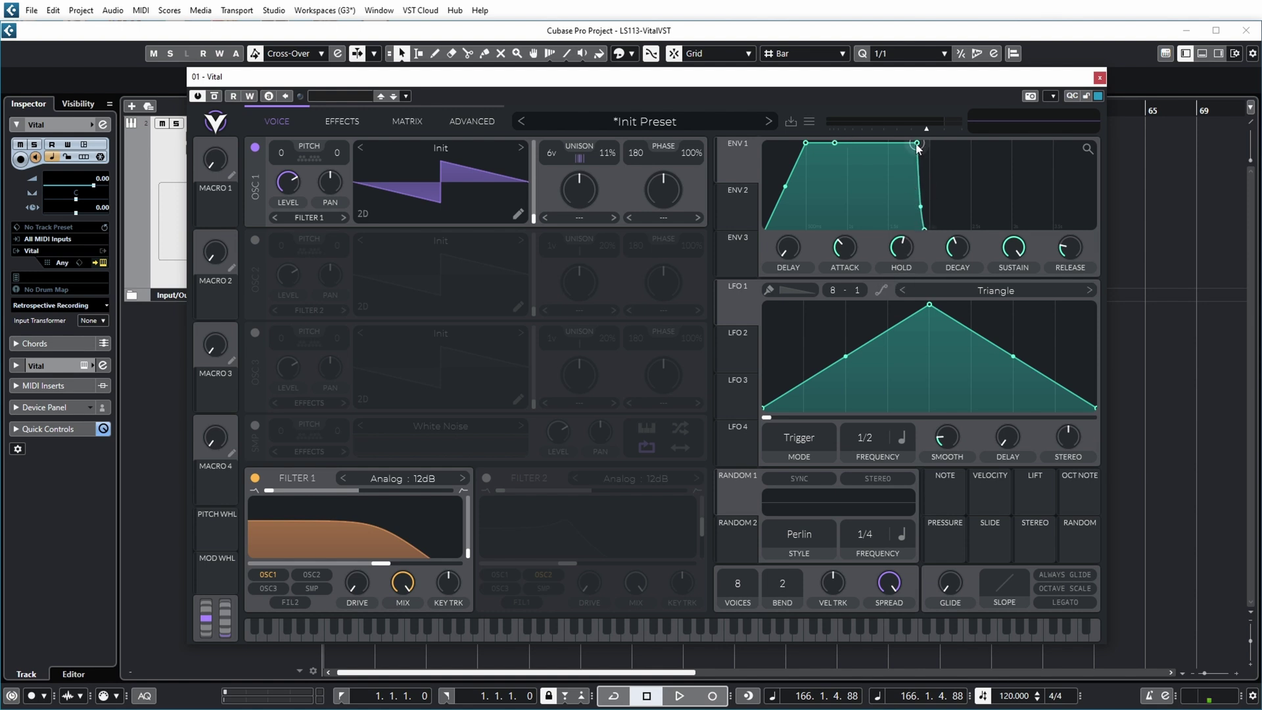
pyautogui.moveTo(917, 144); pyautogui.dragTo(904, 184)
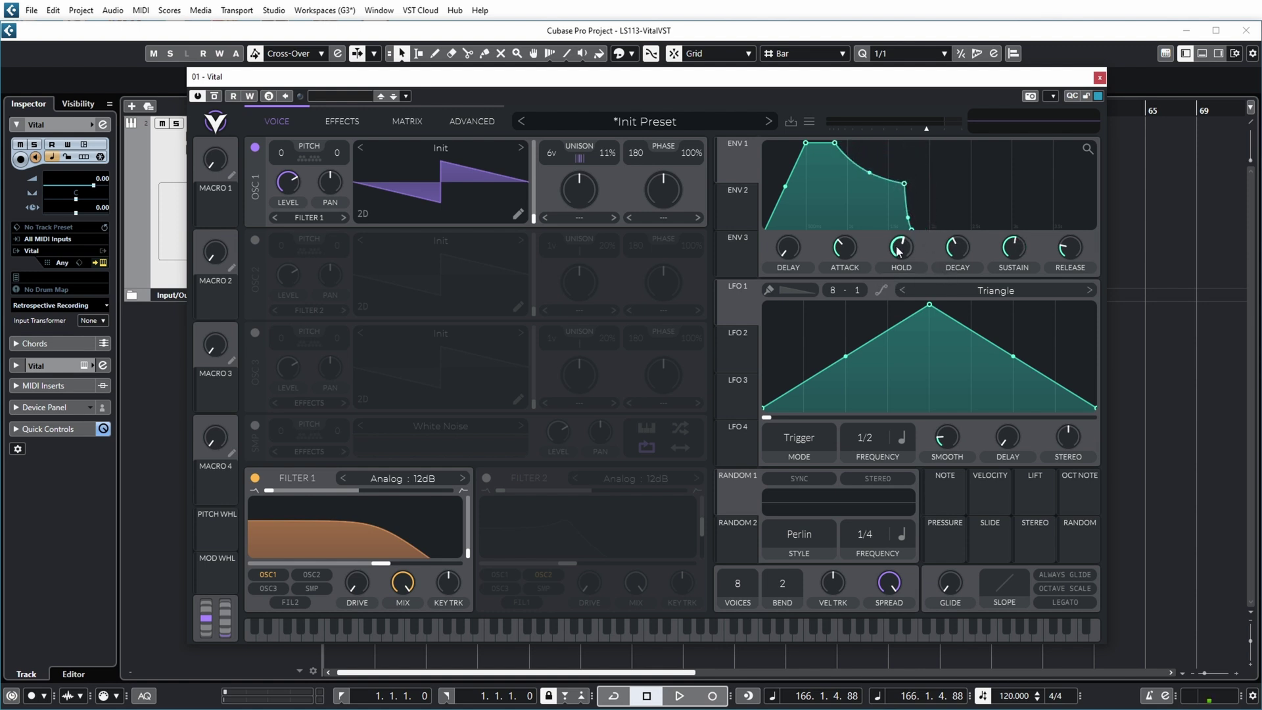
pyautogui.moveTo(901, 250)
pyautogui.mouseDown()
pyautogui.moveTo(903, 238)
pyautogui.moveTo(904, 249)
pyautogui.mouseUp()
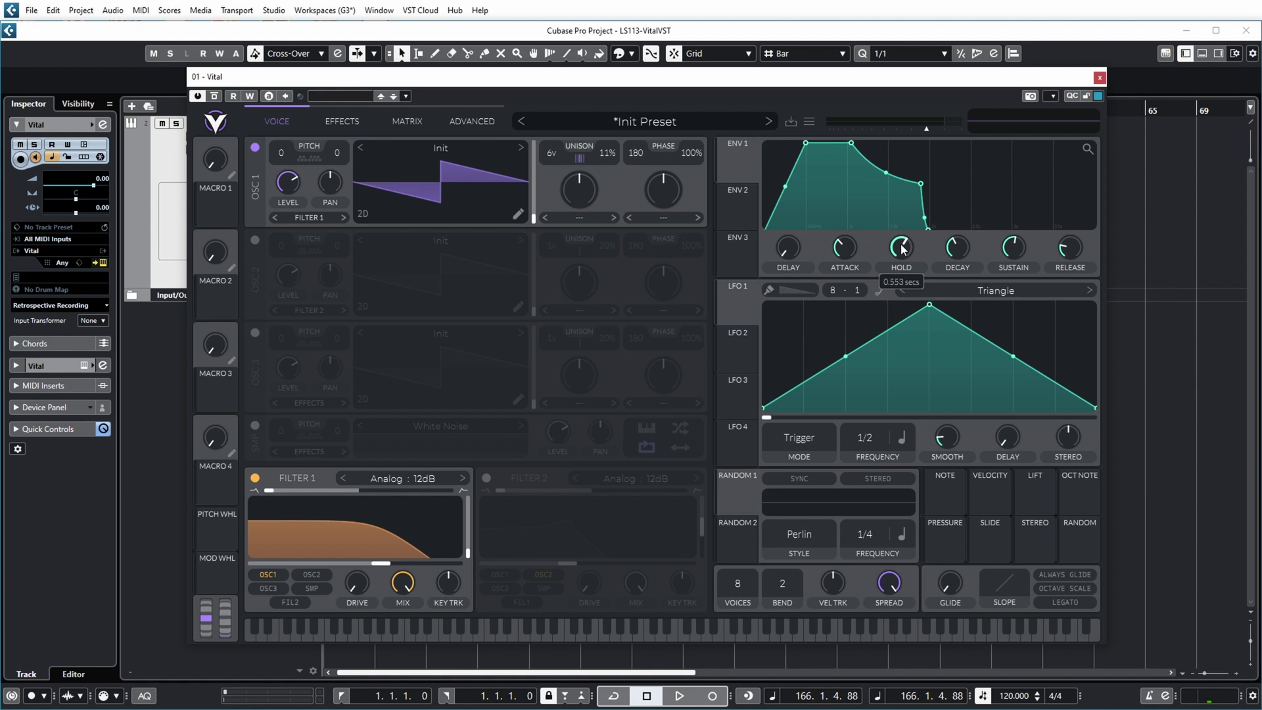
pyautogui.moveTo(902, 248); pyautogui.dragTo(904, 262)
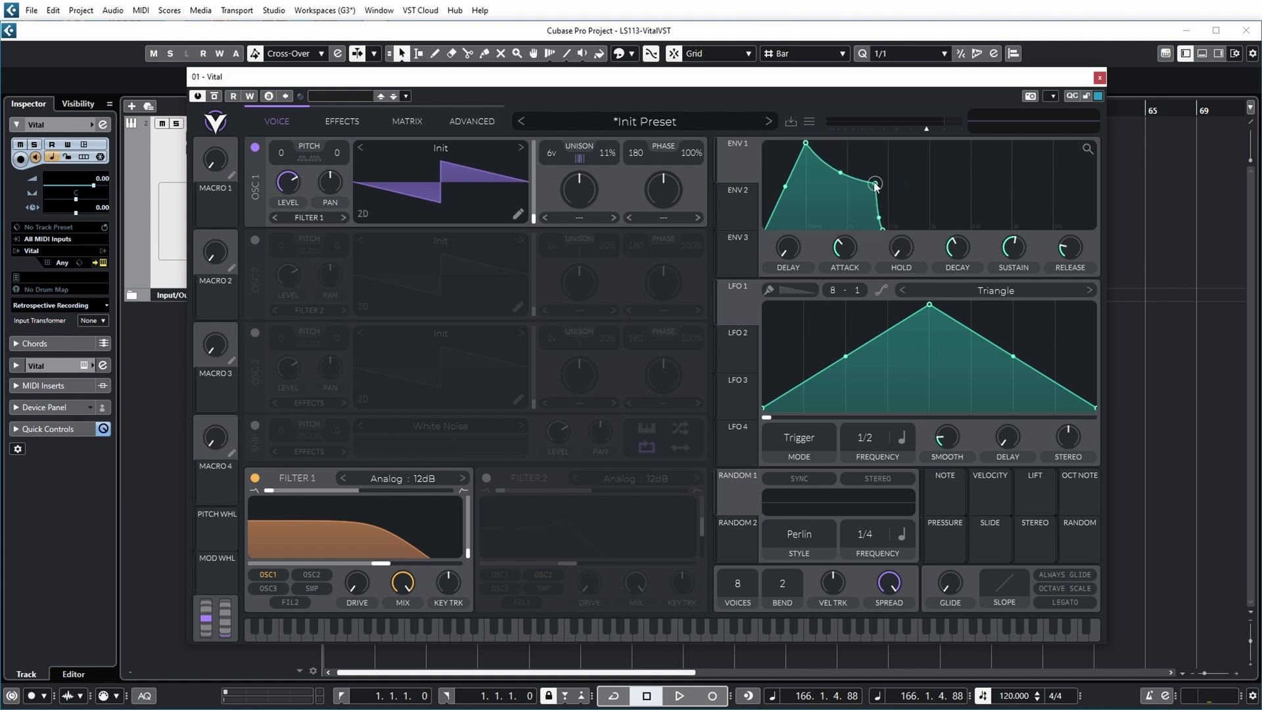
pyautogui.moveTo(875, 184); pyautogui.dragTo(881, 142)
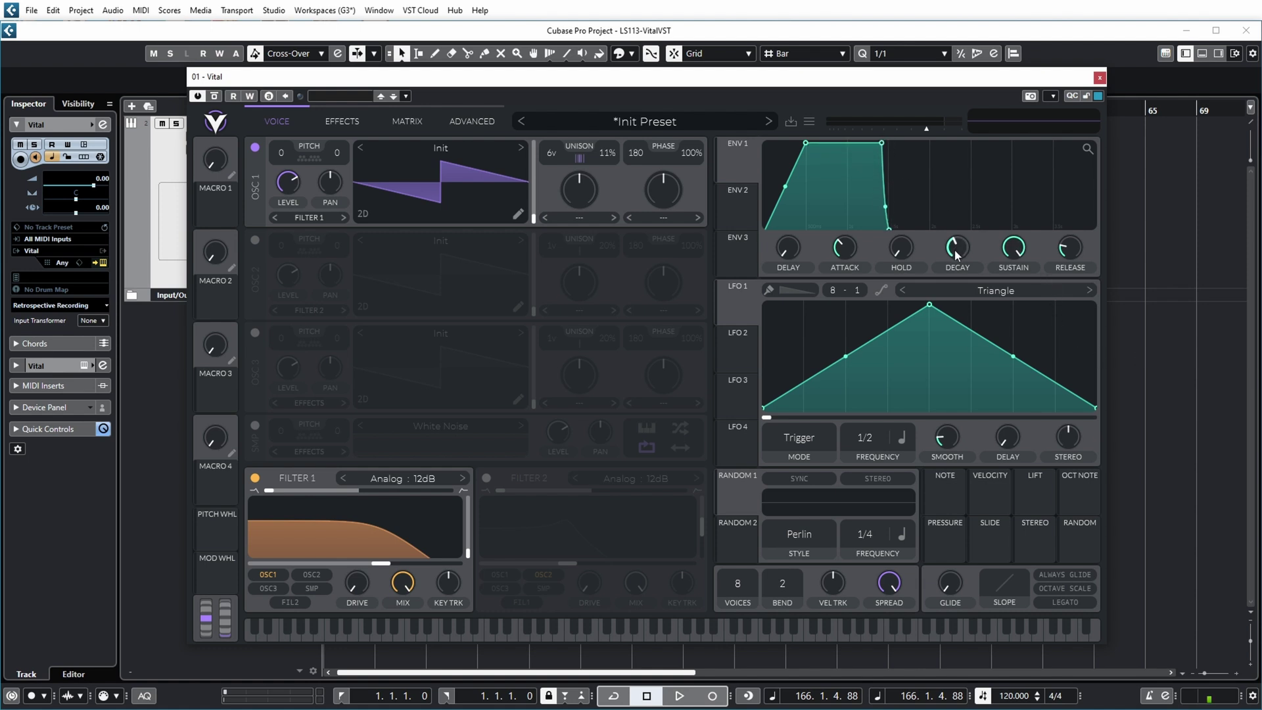
# Step: Lengthen decay to about 1.17 s, lower sustain to 0.780, and audition the long release
pyautogui.moveTo(955, 251)
pyautogui.moveTo(956, 255); pyautogui.dragTo(963, 252)
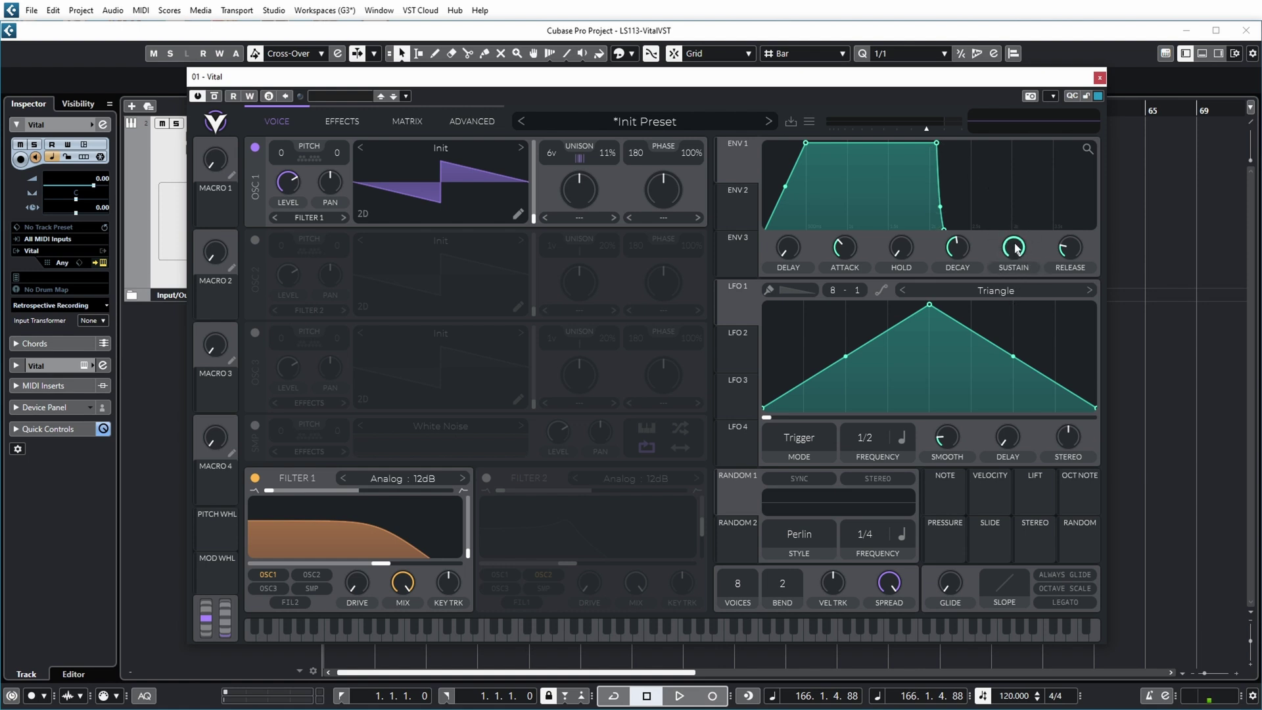
pyautogui.moveTo(1014, 248)
pyautogui.moveTo(1013, 248); pyautogui.dragTo(1014, 289)
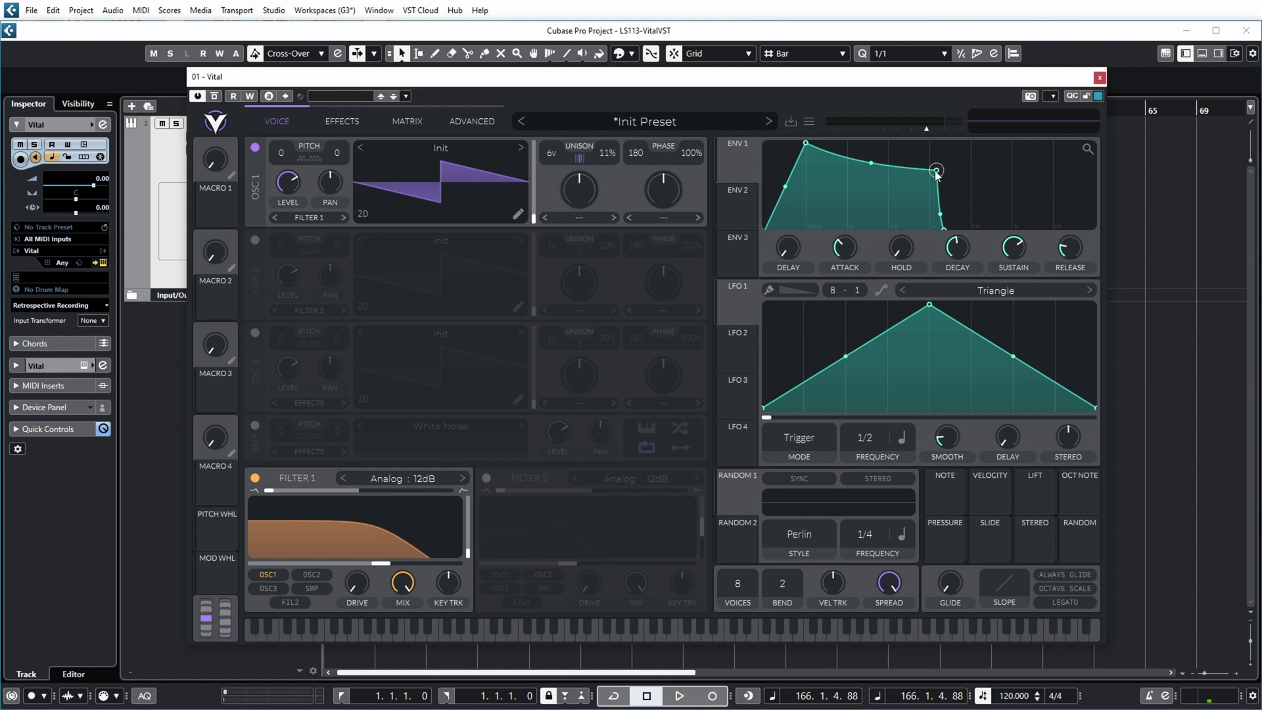
pyautogui.click(570, 640)
pyautogui.scroll(2, 1068, 249)
pyautogui.scroll(5, 1068, 248)
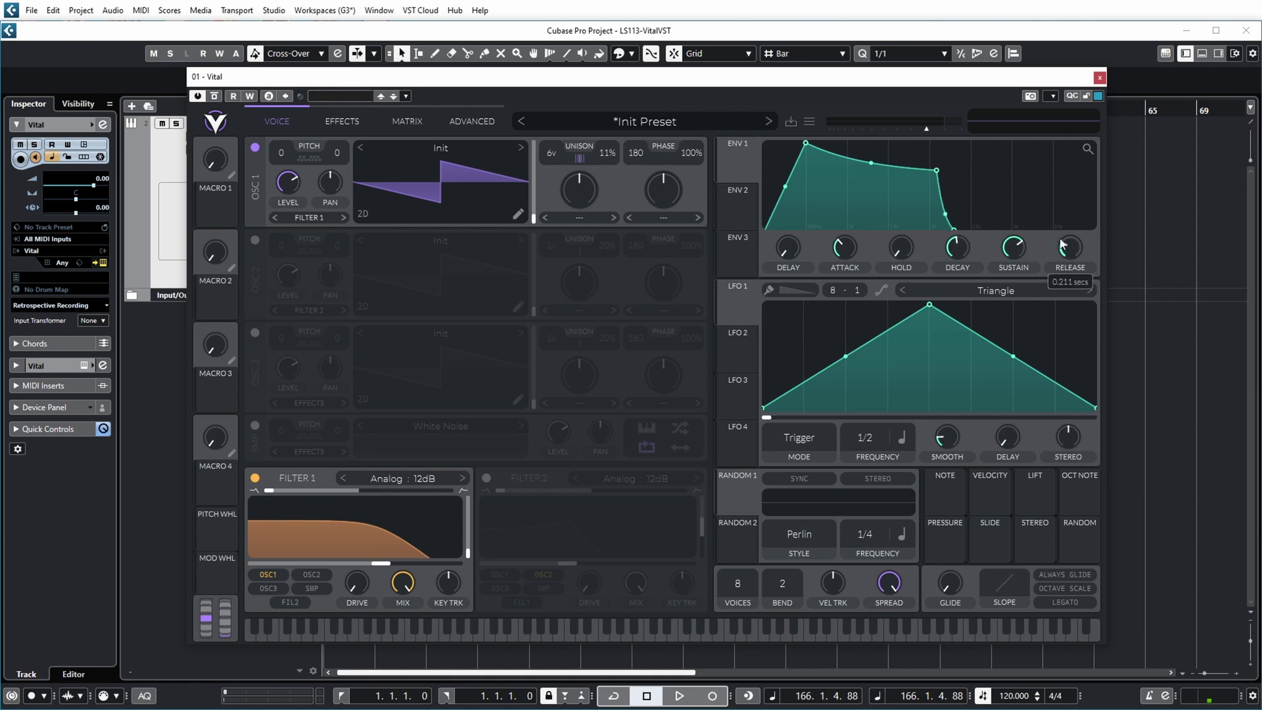
pyautogui.click(648, 633)
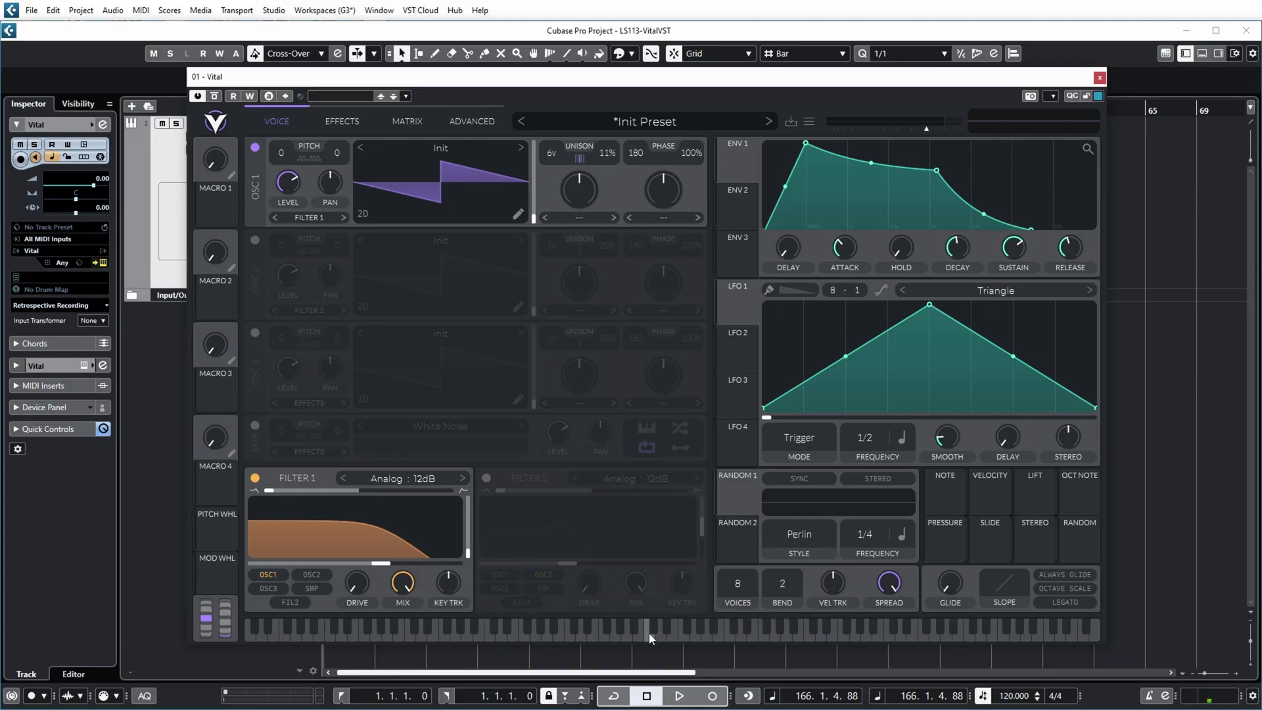
# Step: Turn on oscillator 2, route its output to Filter 1, and audition both oscillators
pyautogui.click(254, 240)
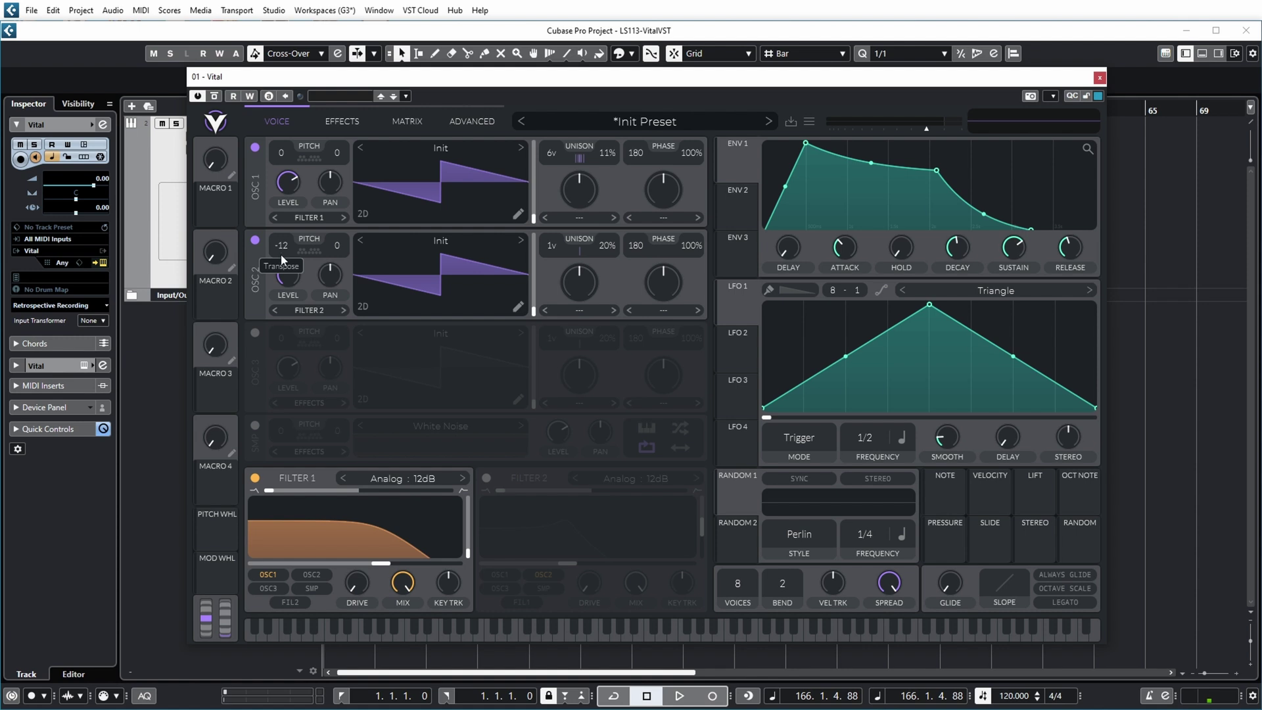
pyautogui.click(312, 310)
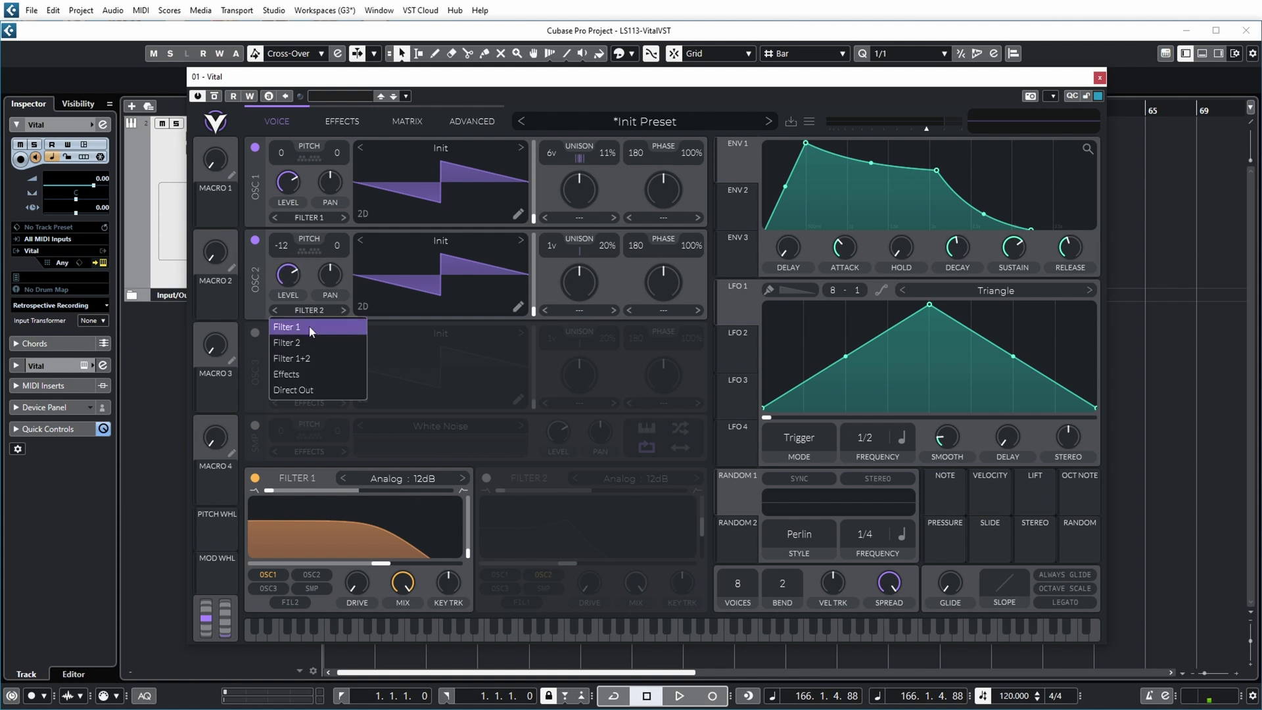
pyautogui.click(309, 326)
pyautogui.moveTo(291, 278)
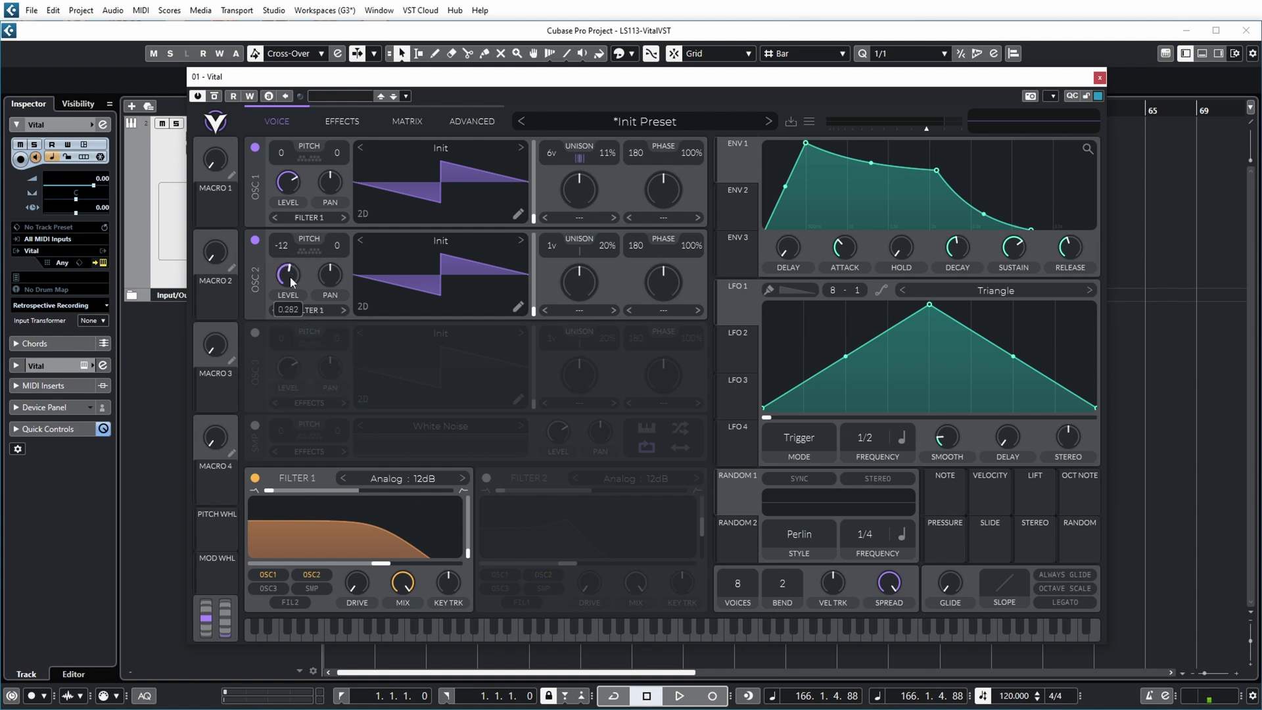
pyautogui.click(569, 630)
# Step: Shape Envelope 1 into a pluck with near-zero attack, short decay and low sustain
pyautogui.moveTo(806, 143); pyautogui.dragTo(768, 149)
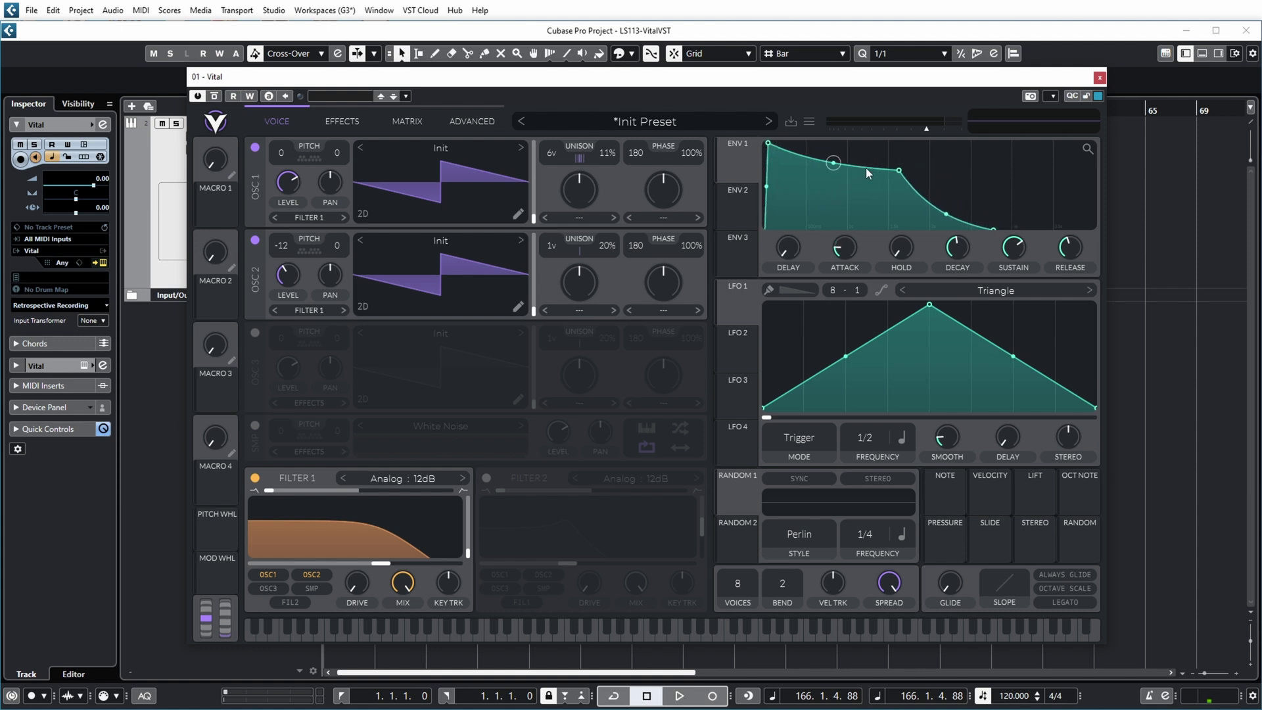
pyautogui.moveTo(901, 170); pyautogui.dragTo(817, 239)
pyautogui.click(646, 629)
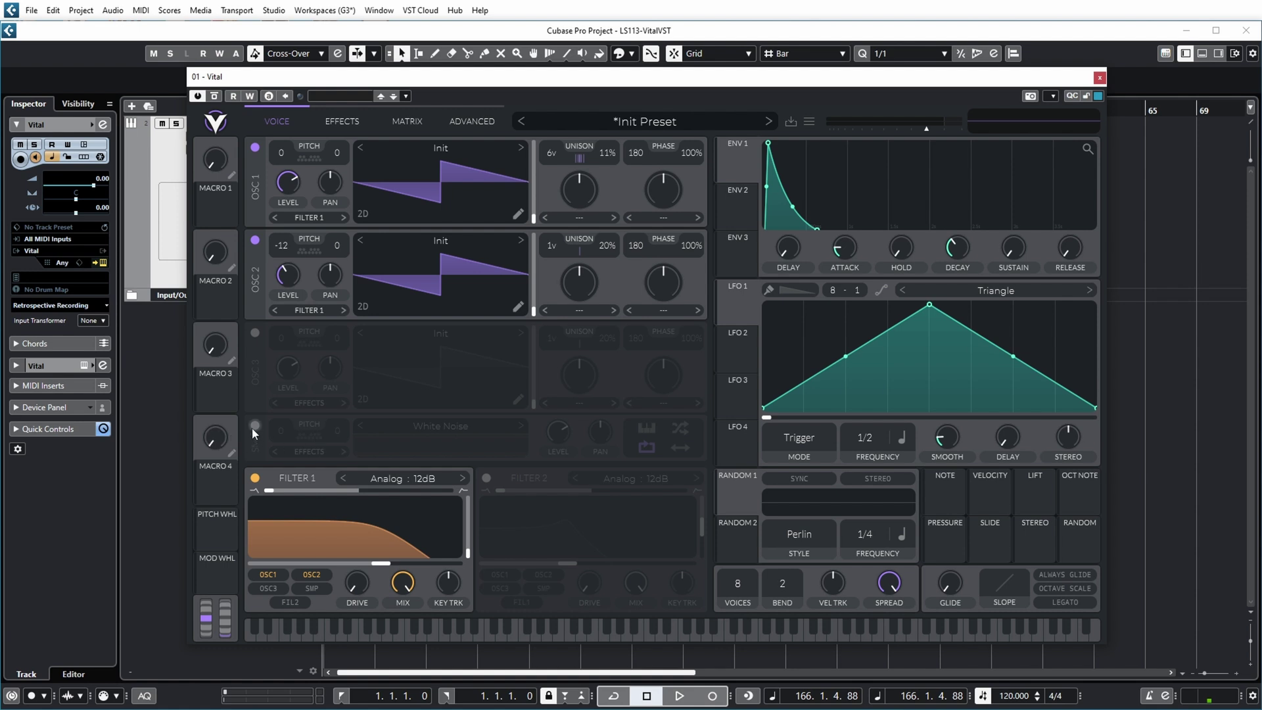
# Step: Switch on the White Noise sample layer, leaving oscillator 3 off, and audition notes
pyautogui.click(258, 333)
pyautogui.click(255, 331)
pyautogui.click(255, 426)
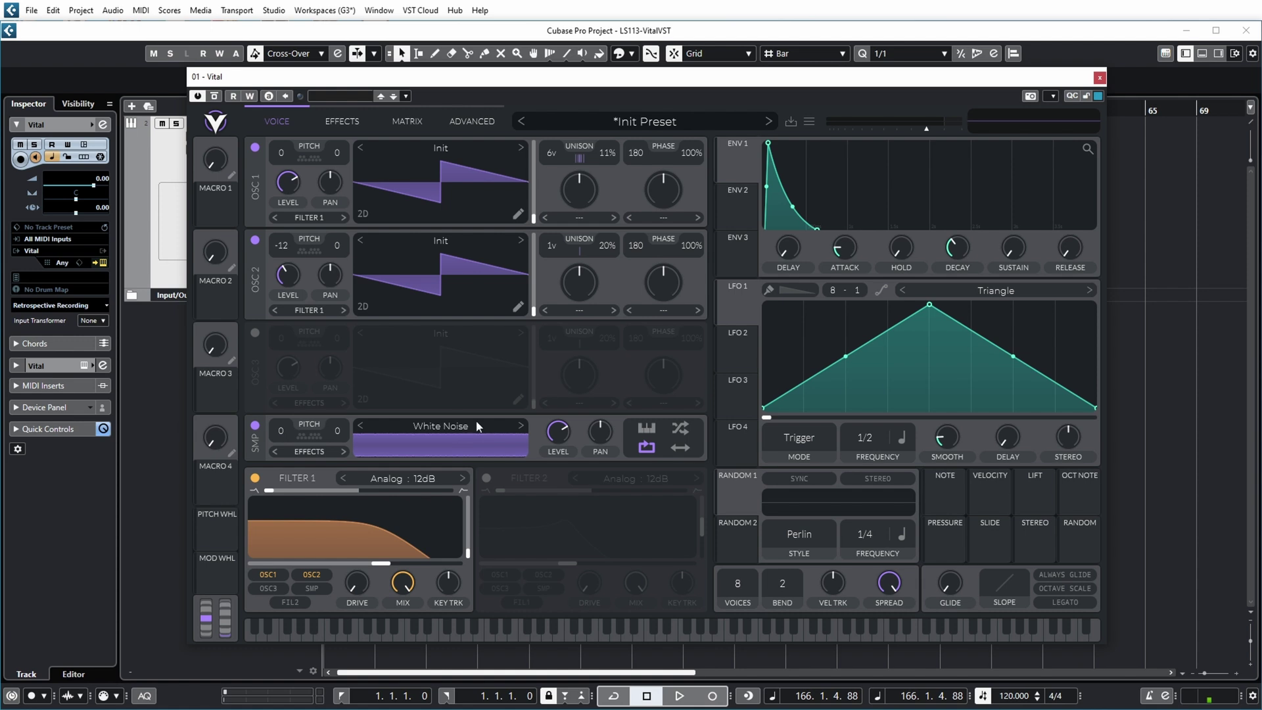
pyautogui.click(648, 639)
pyautogui.click(567, 635)
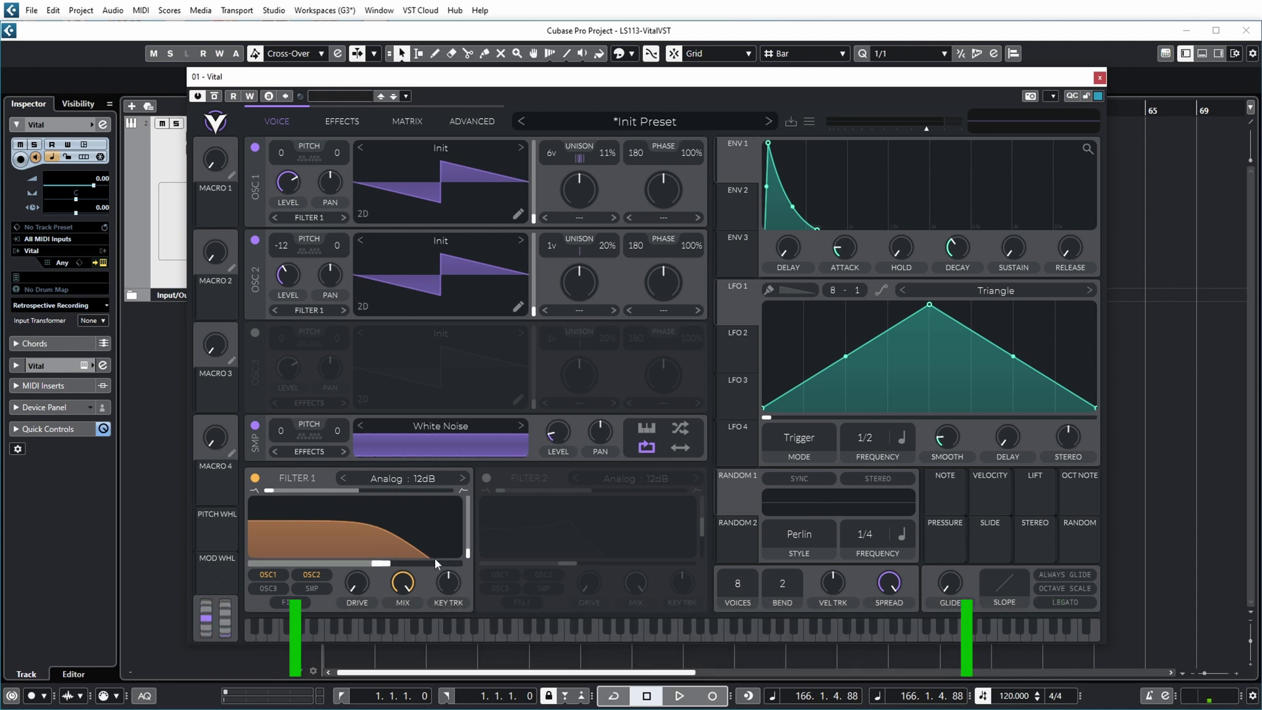
# Step: Nudge the Filter 1 cutoff down slightly and route Envelope 1 to modulate it
pyautogui.moveTo(381, 564)
pyautogui.mouseDown()
pyautogui.moveTo(370, 565)
pyautogui.moveTo(384, 565)
pyautogui.mouseUp()
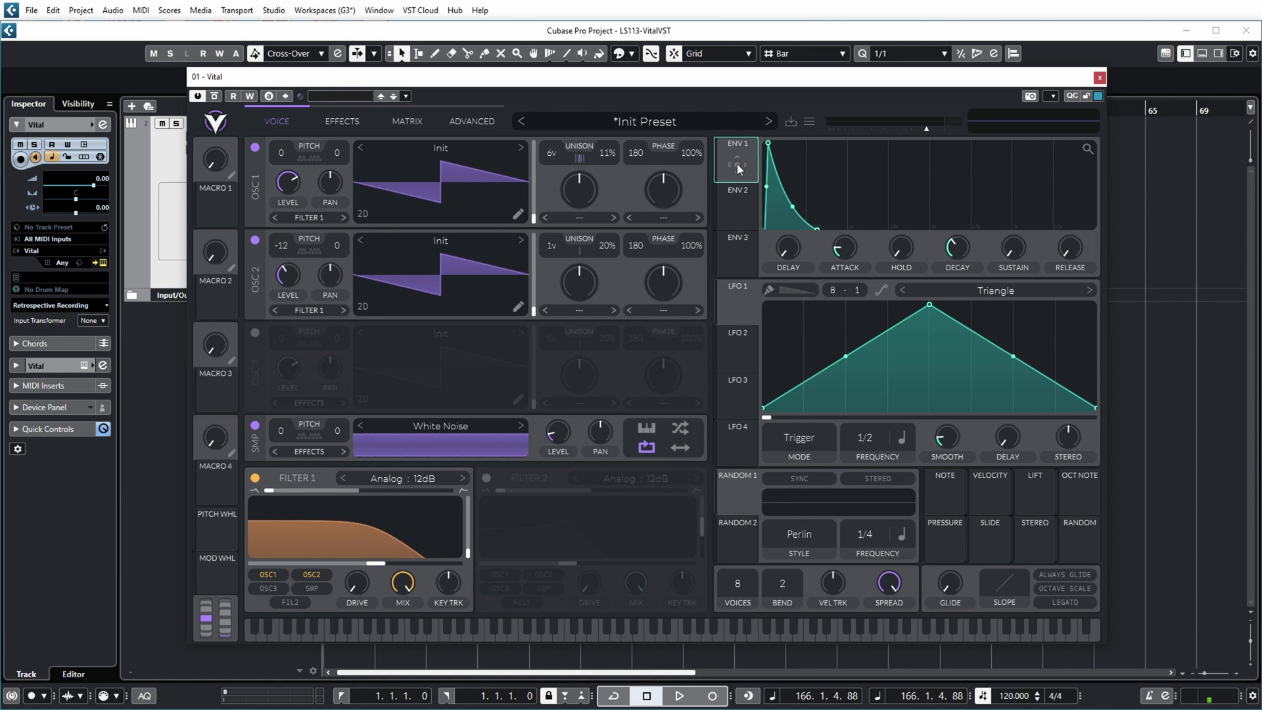
pyautogui.moveTo(736, 163); pyautogui.dragTo(626, 358)
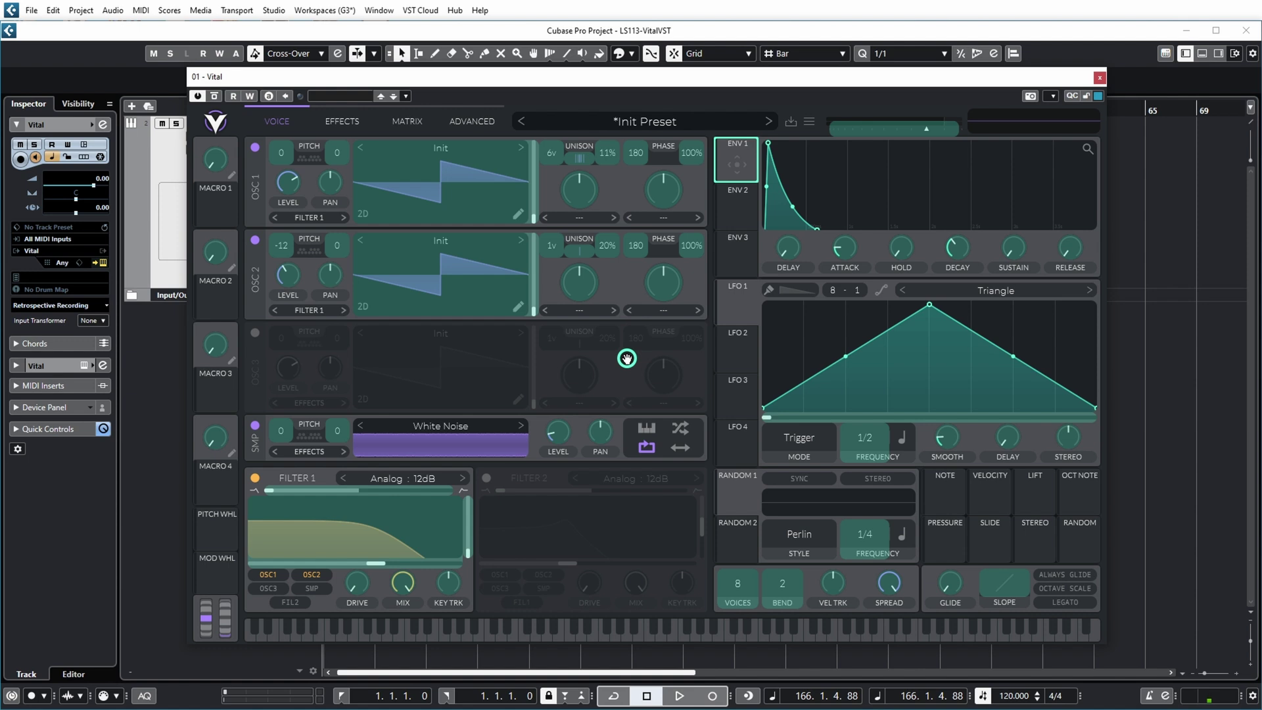
pyautogui.moveTo(627, 359); pyautogui.dragTo(380, 540)
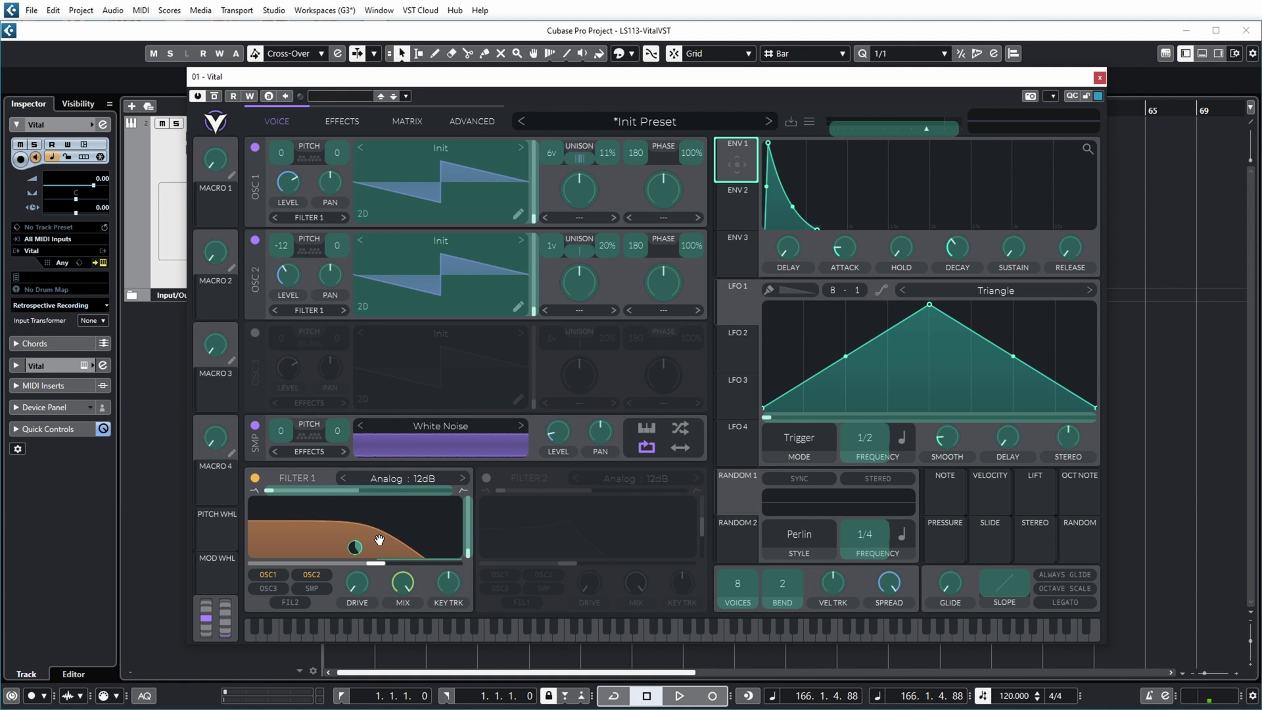
pyautogui.moveTo(379, 539); pyautogui.dragTo(380, 541)
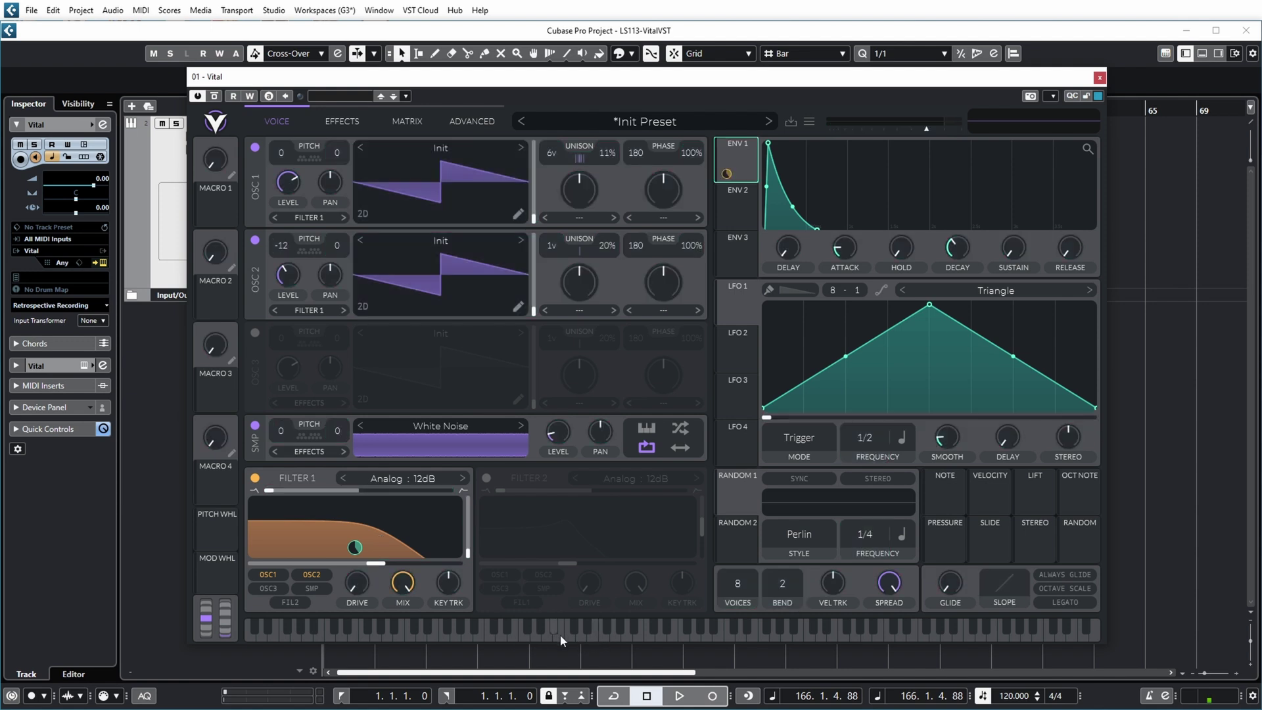
# Step: Lower the Filter 1 cutoff further while playing notes to audition the darker sound
pyautogui.click(648, 637)
pyautogui.click(648, 636)
pyautogui.click(648, 635)
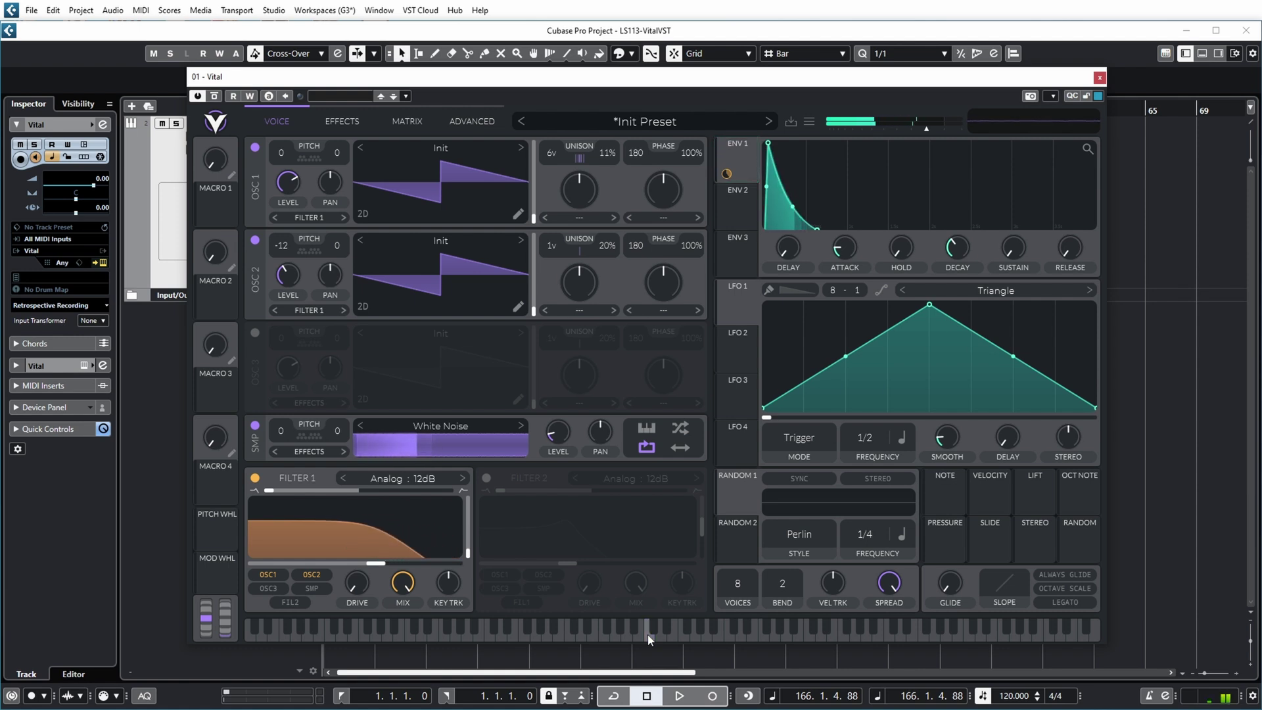
pyautogui.moveTo(376, 564); pyautogui.dragTo(338, 569)
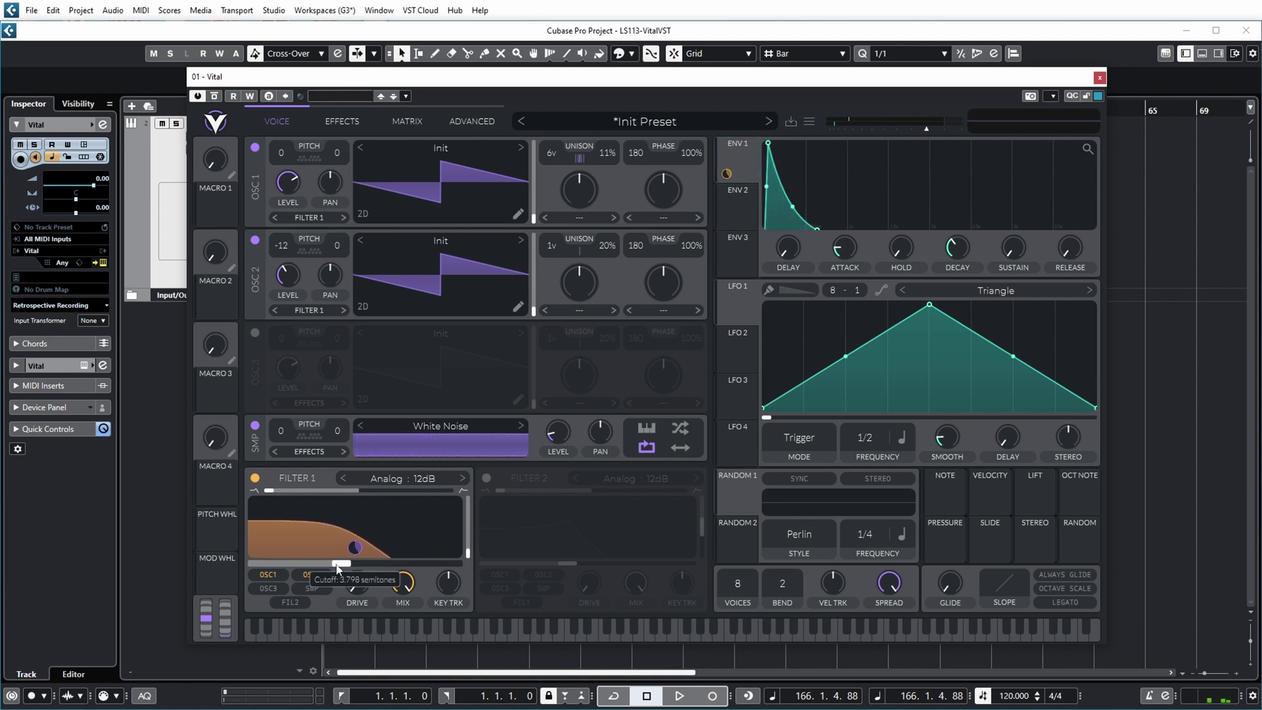
pyautogui.click(648, 634)
pyautogui.click(648, 633)
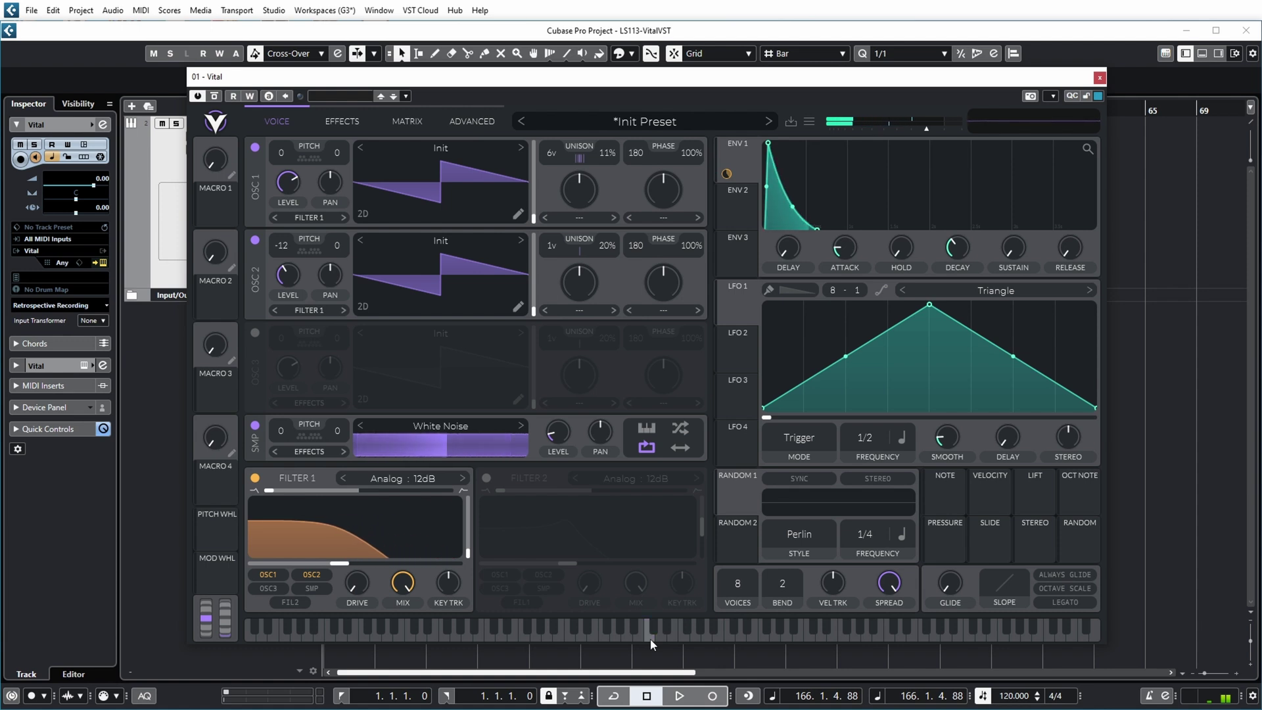
pyautogui.click(648, 633)
pyautogui.click(648, 633)
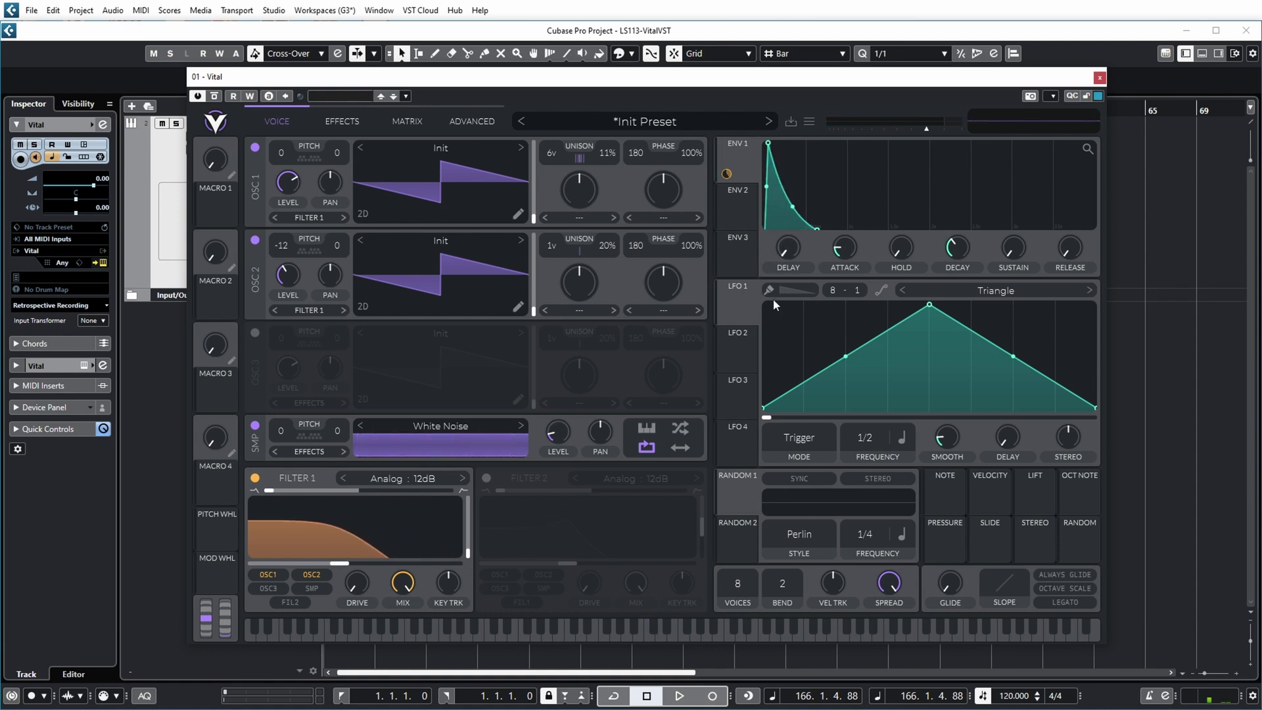
pyautogui.click(729, 641)
# Step: Lengthen ENV 1's attack and change LFO 1's synced rate from 1/2 to 1/4
pyautogui.click(648, 633)
pyautogui.moveTo(769, 145); pyautogui.dragTo(815, 196)
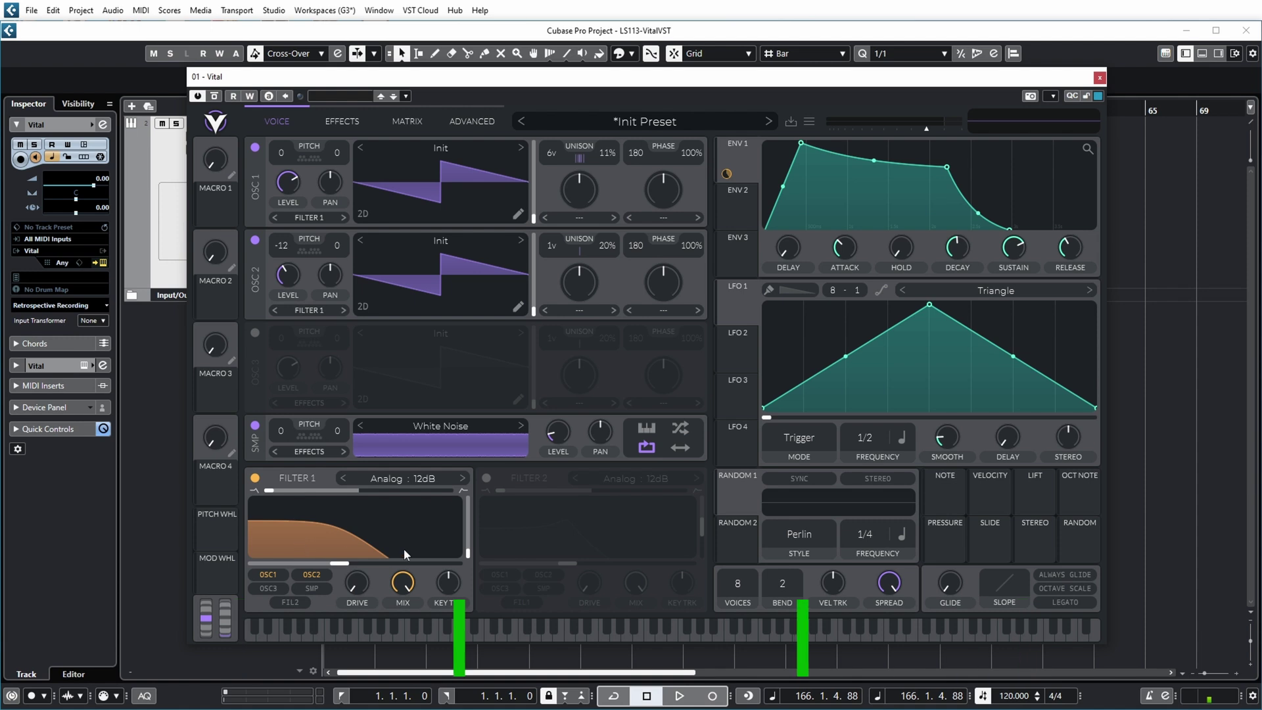
pyautogui.moveTo(397, 549)
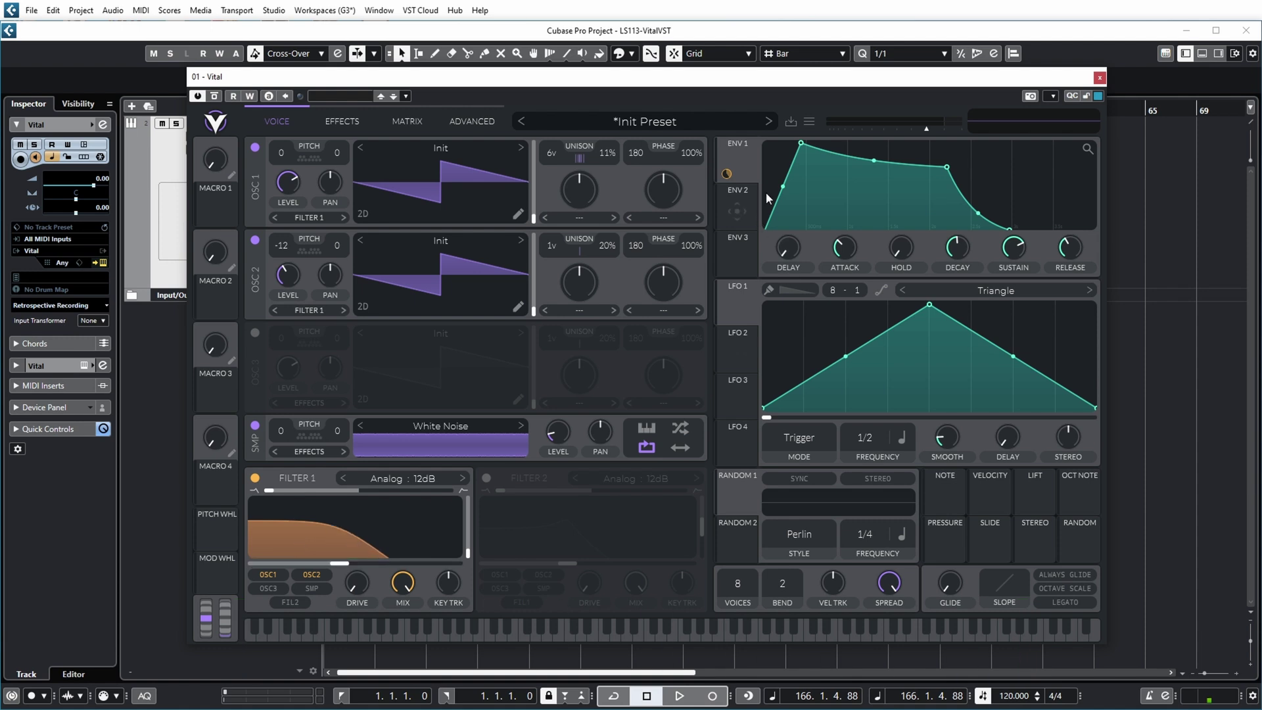
pyautogui.moveTo(317, 543)
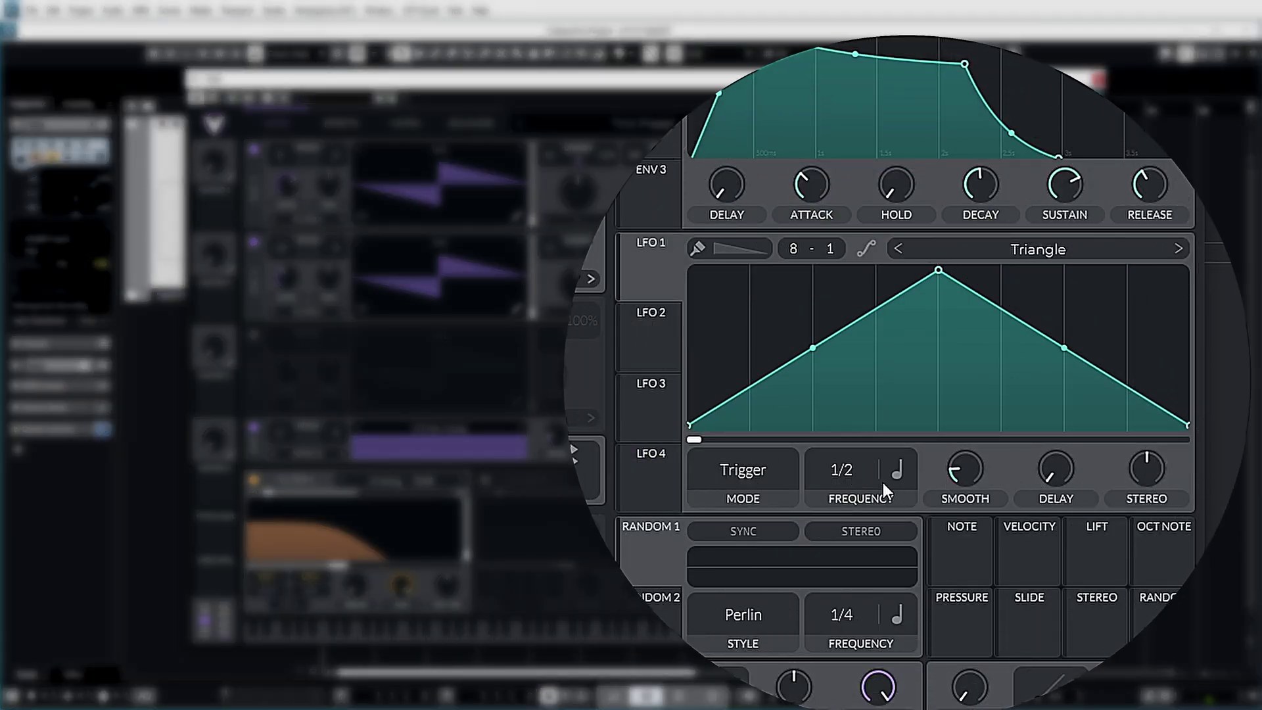
pyautogui.moveTo(846, 470); pyautogui.dragTo(857, 431)
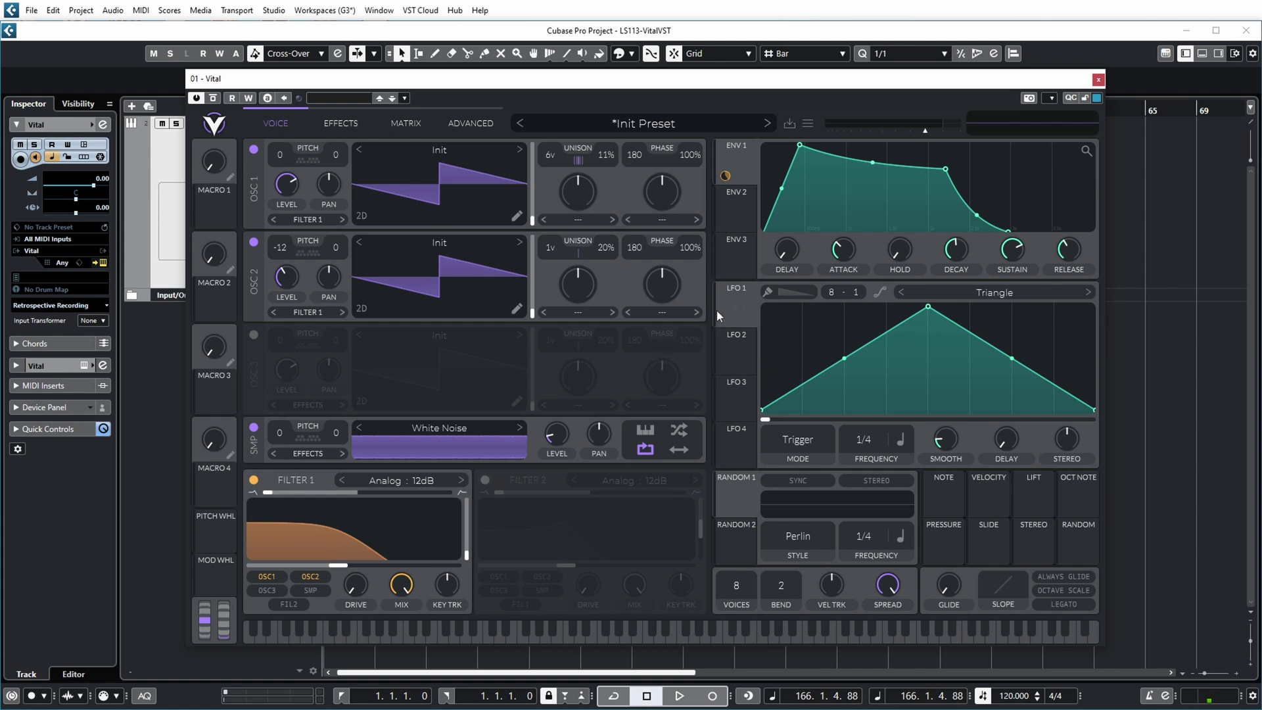
# Step: Remove the ENV 1 cutoff modulation, route LFO 1 to Filter 1 cutoff, and play a note
pyautogui.rightClick(726, 176)
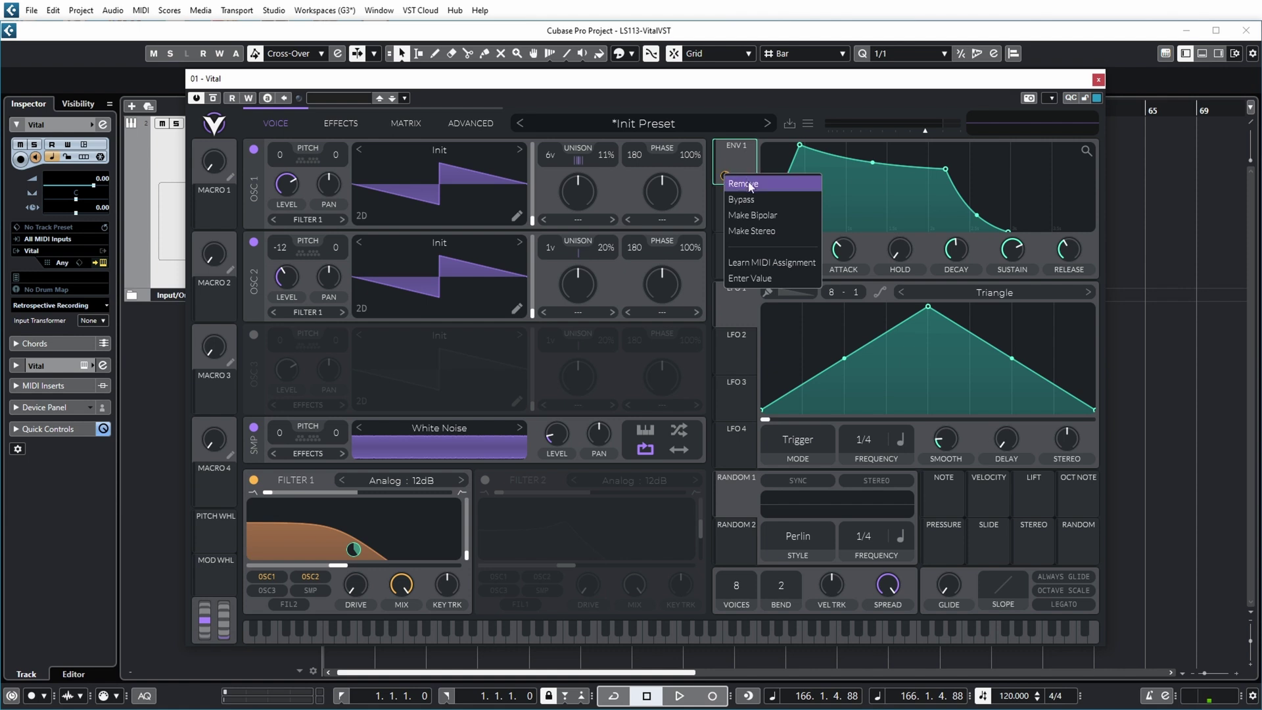
pyautogui.click(748, 184)
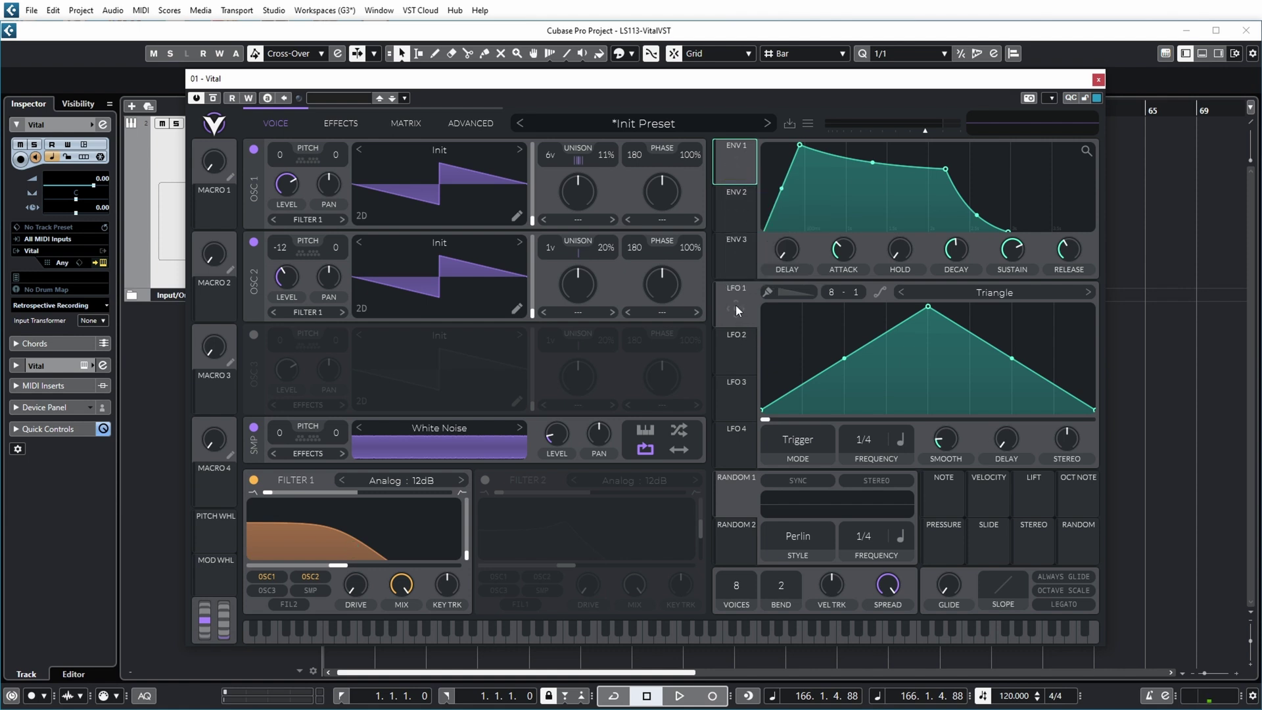
pyautogui.moveTo(736, 305); pyautogui.dragTo(358, 552)
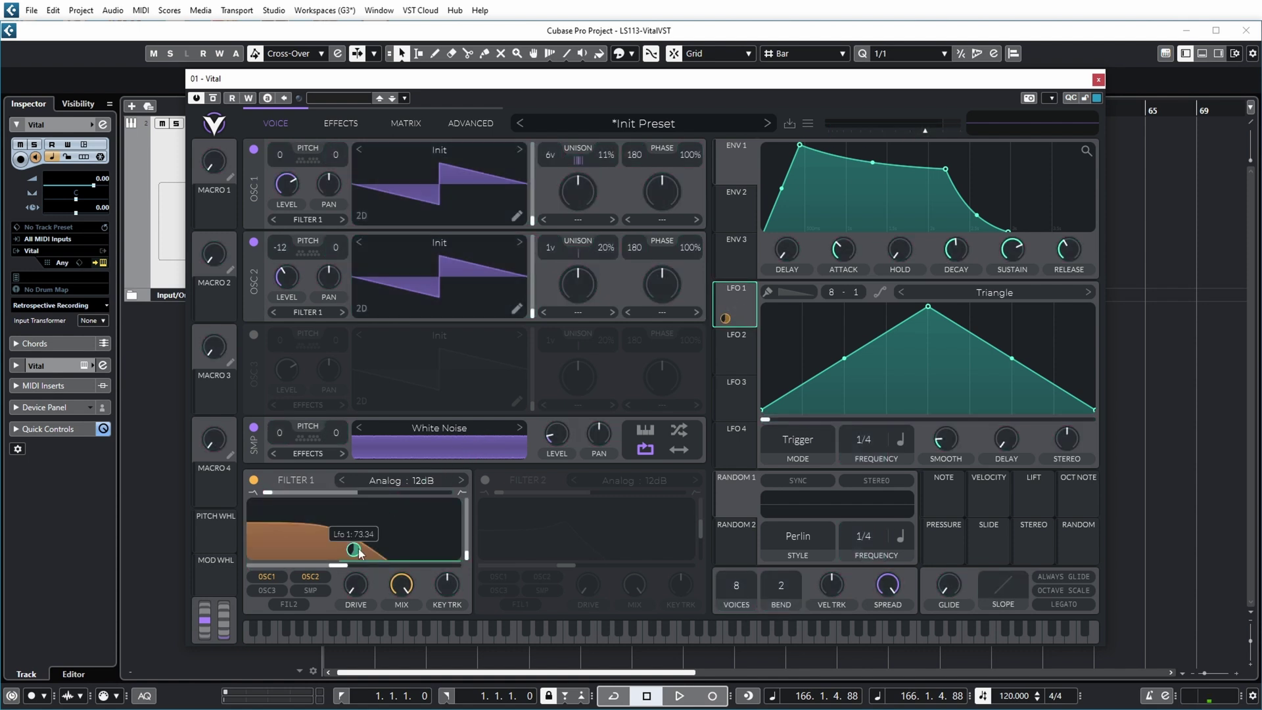
pyautogui.click(568, 634)
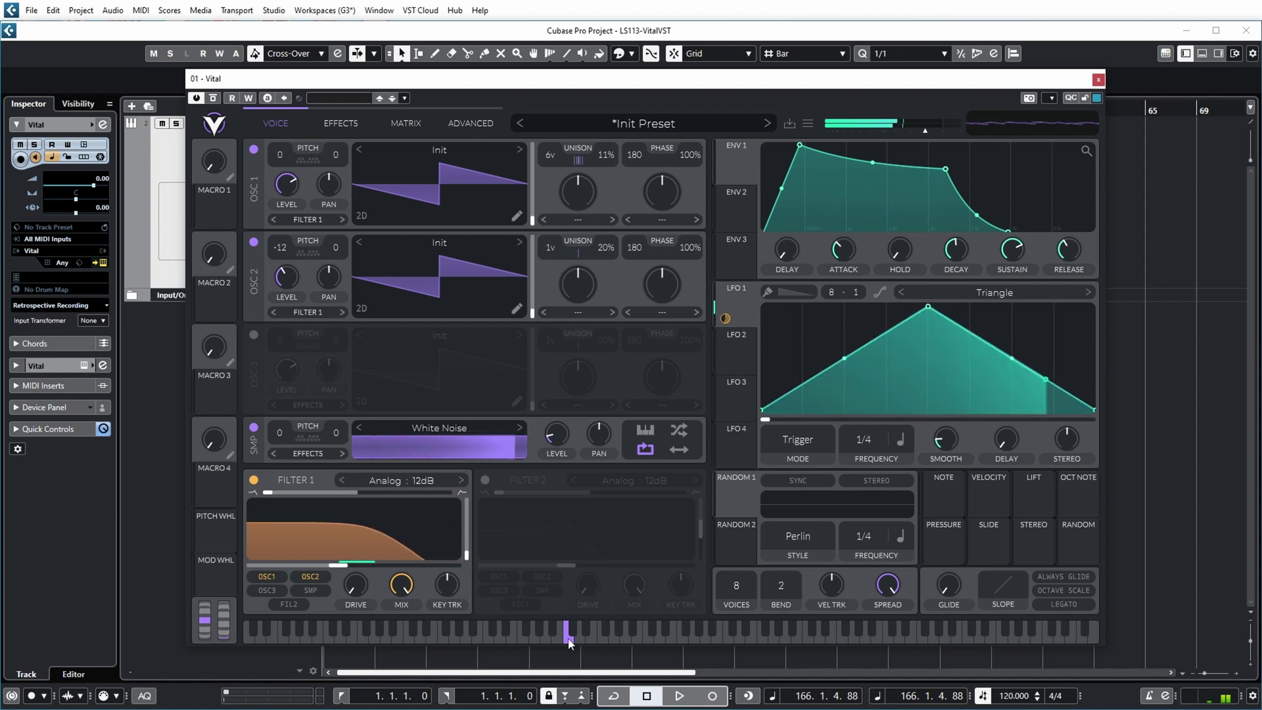
pyautogui.click(992, 290)
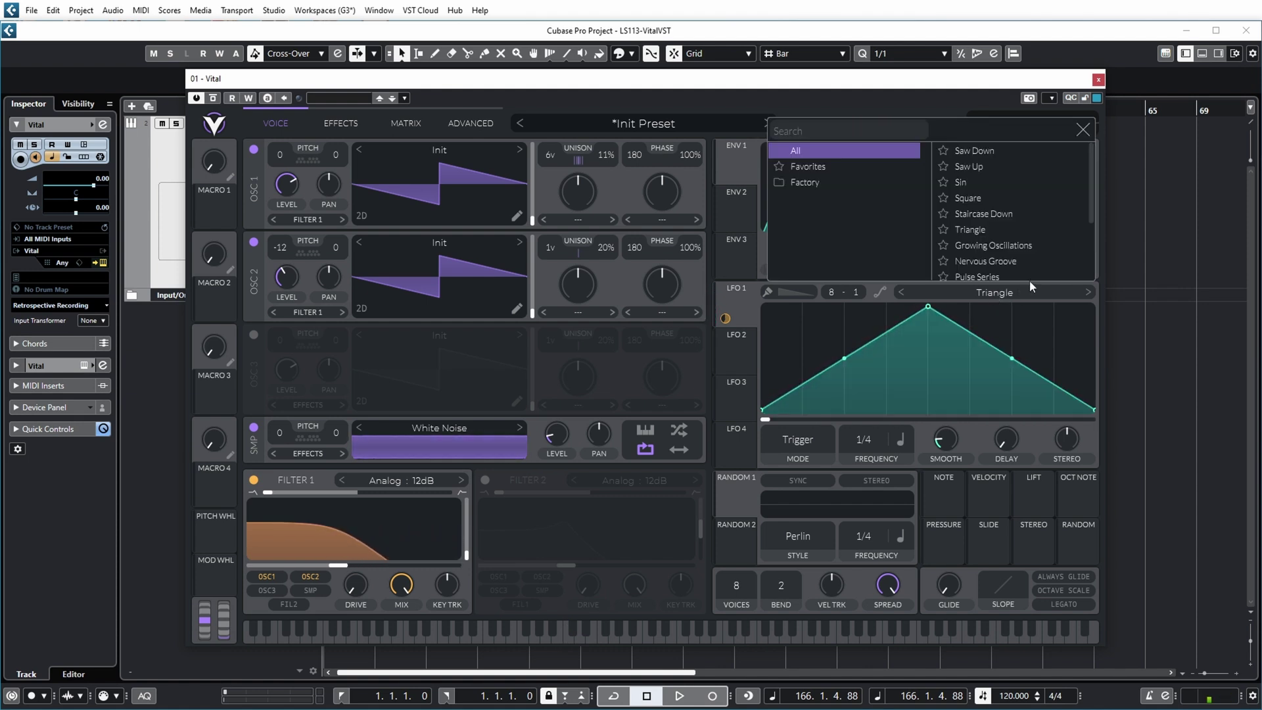
# Step: Browse the LFO shape list and close it, leaving LFO 1 on Triangle
pyautogui.moveTo(1087, 164)
pyautogui.mouseDown()
pyautogui.moveTo(1091, 234)
pyautogui.moveTo(1090, 160)
pyautogui.moveTo(1086, 173)
pyautogui.mouseUp()
pyautogui.moveTo(1086, 172); pyautogui.dragTo(1083, 220)
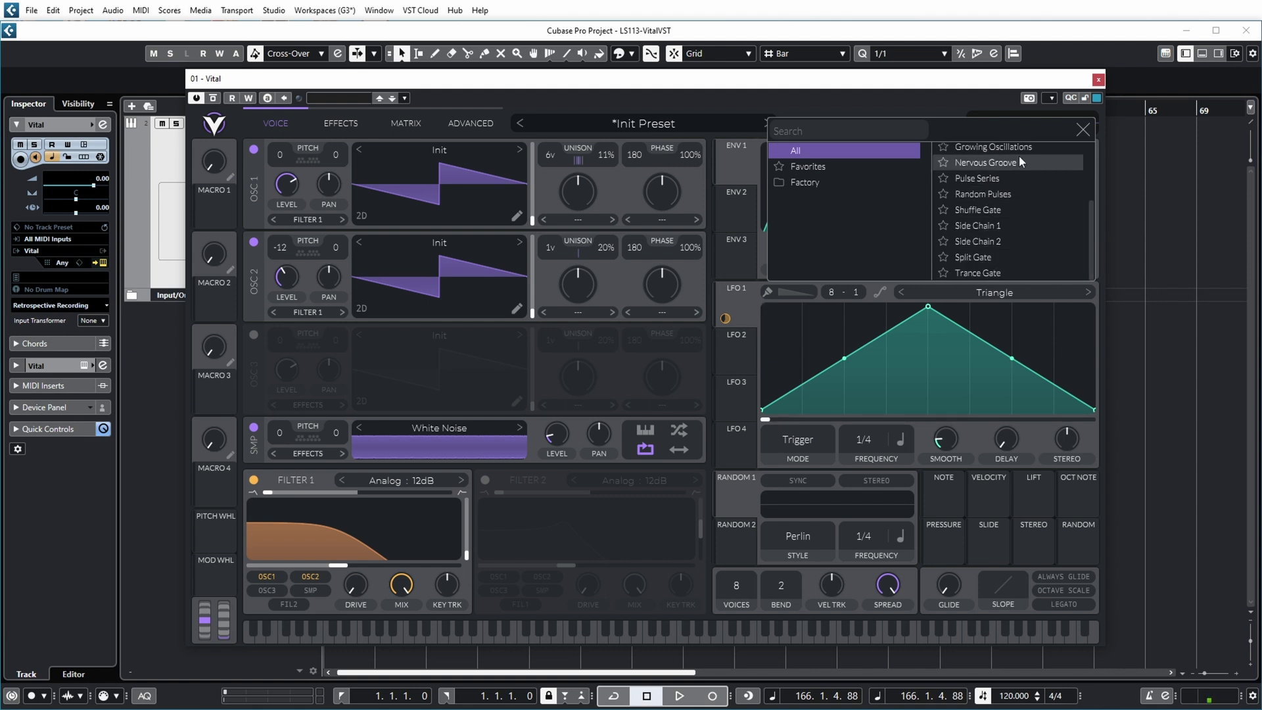
pyautogui.click(1083, 130)
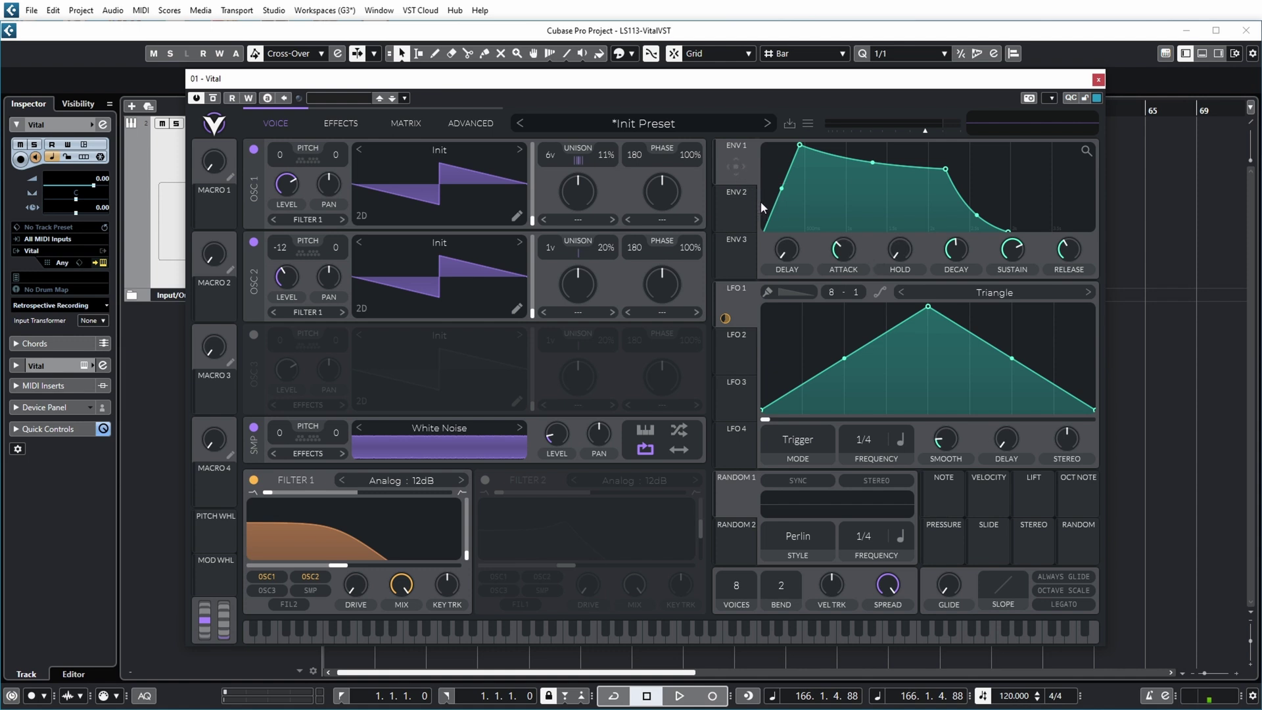
# Step: Look over ENV 2, ENV 3 and LFO 4, then return to LFO 1
pyautogui.click(736, 216)
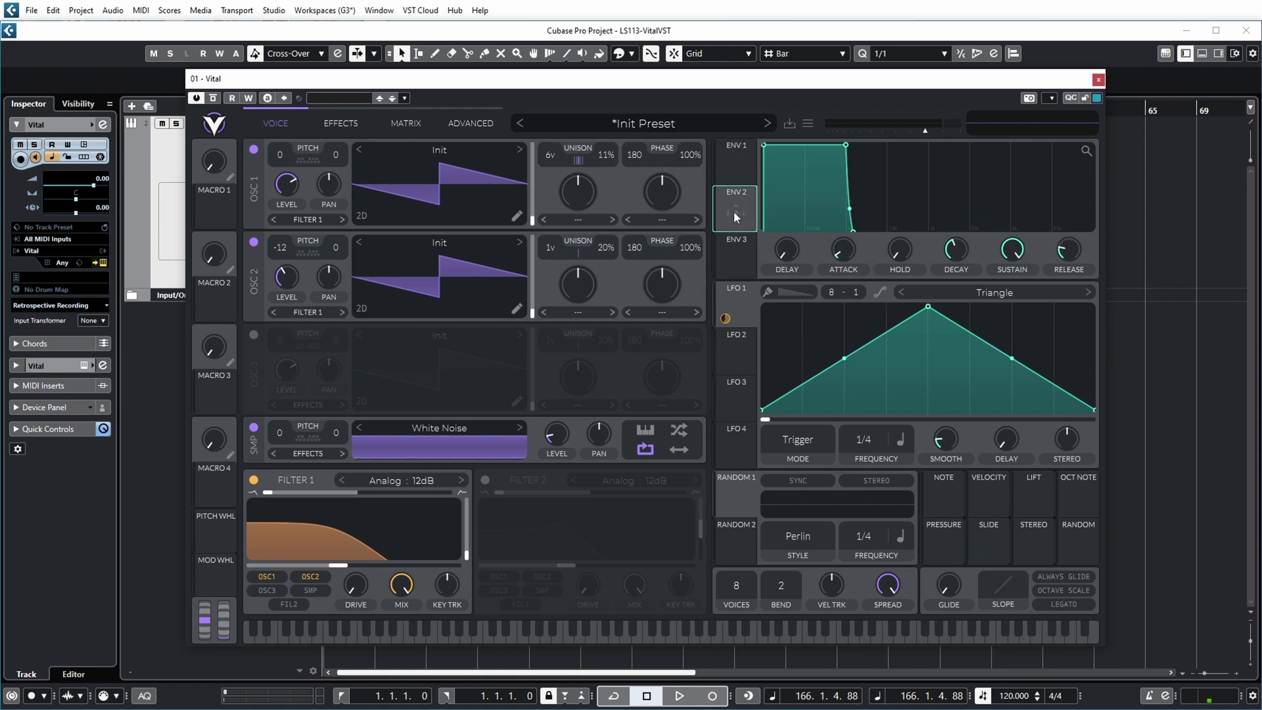
pyautogui.click(734, 264)
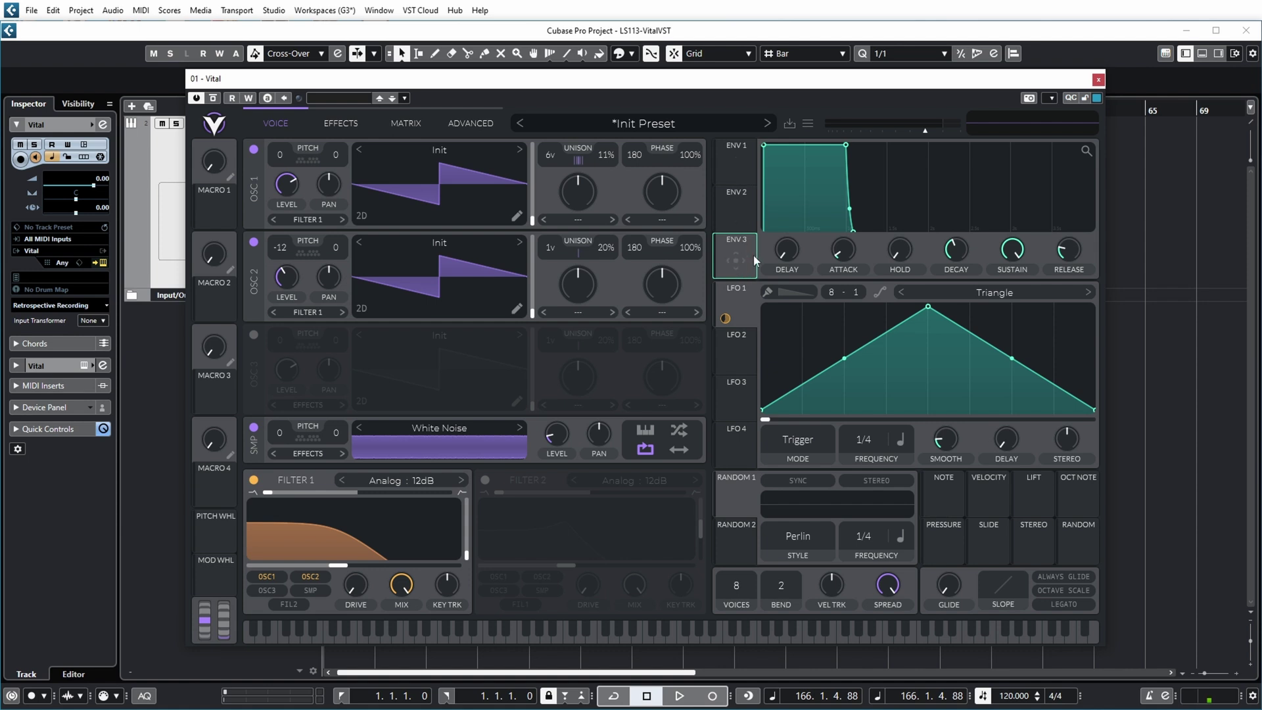
pyautogui.click(736, 442)
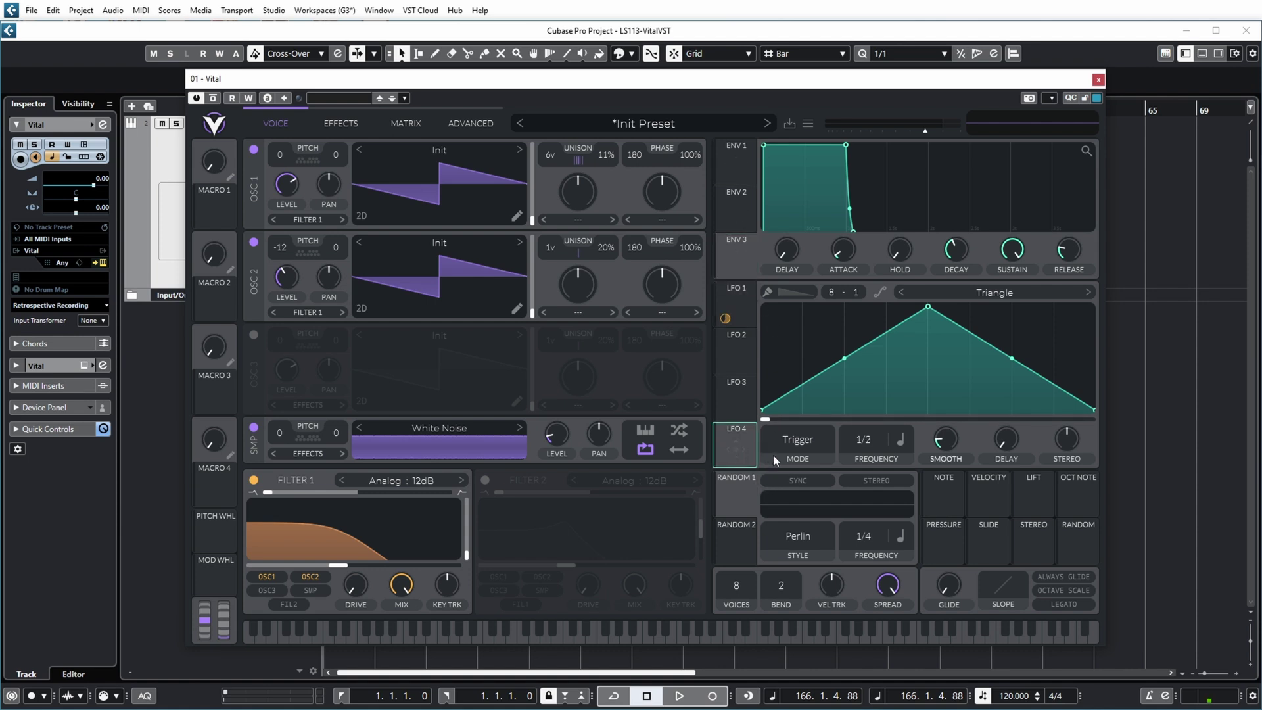
pyautogui.click(747, 312)
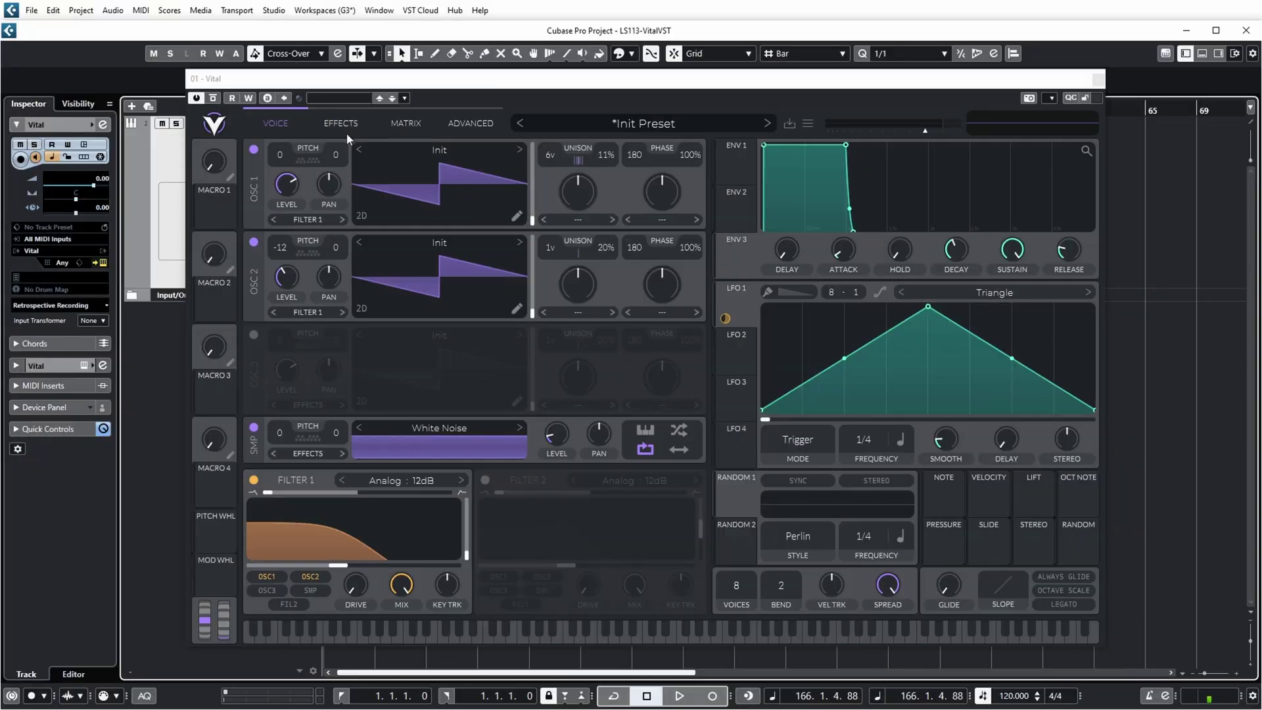
# Step: Enable the Chorus, Reverb and Delay effects, playing a note after each
pyautogui.click(339, 125)
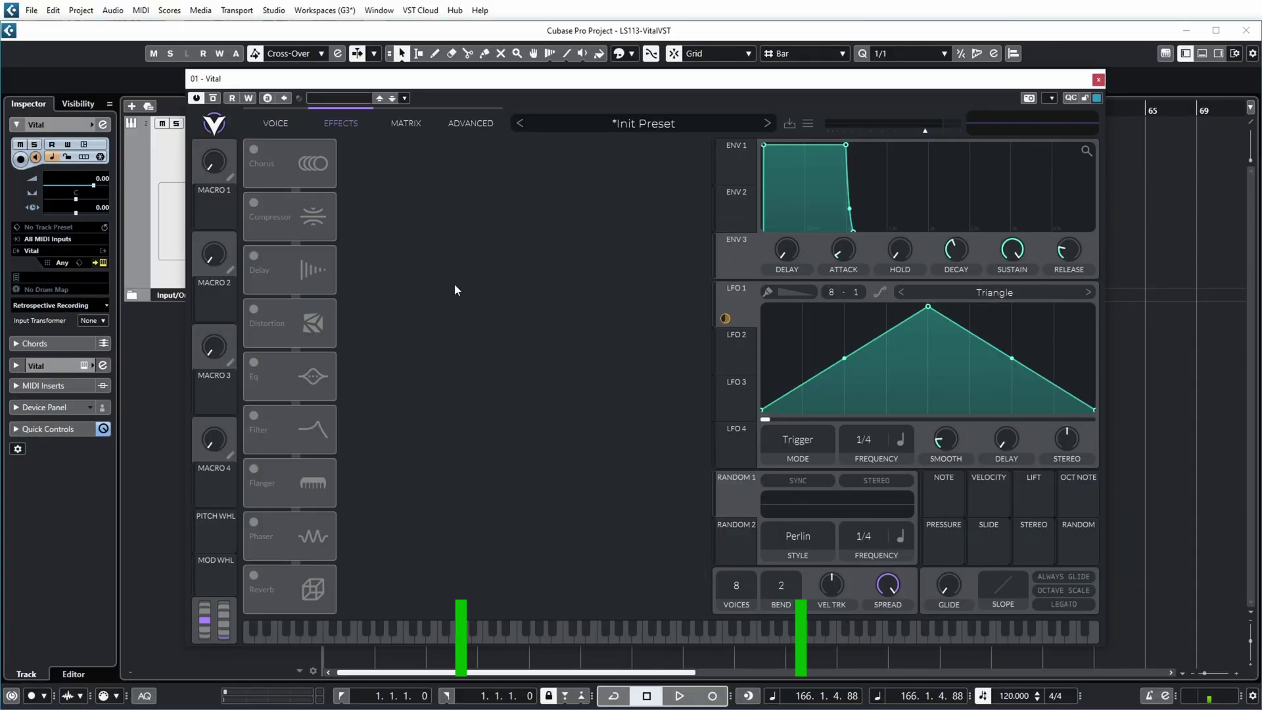
pyautogui.click(255, 160)
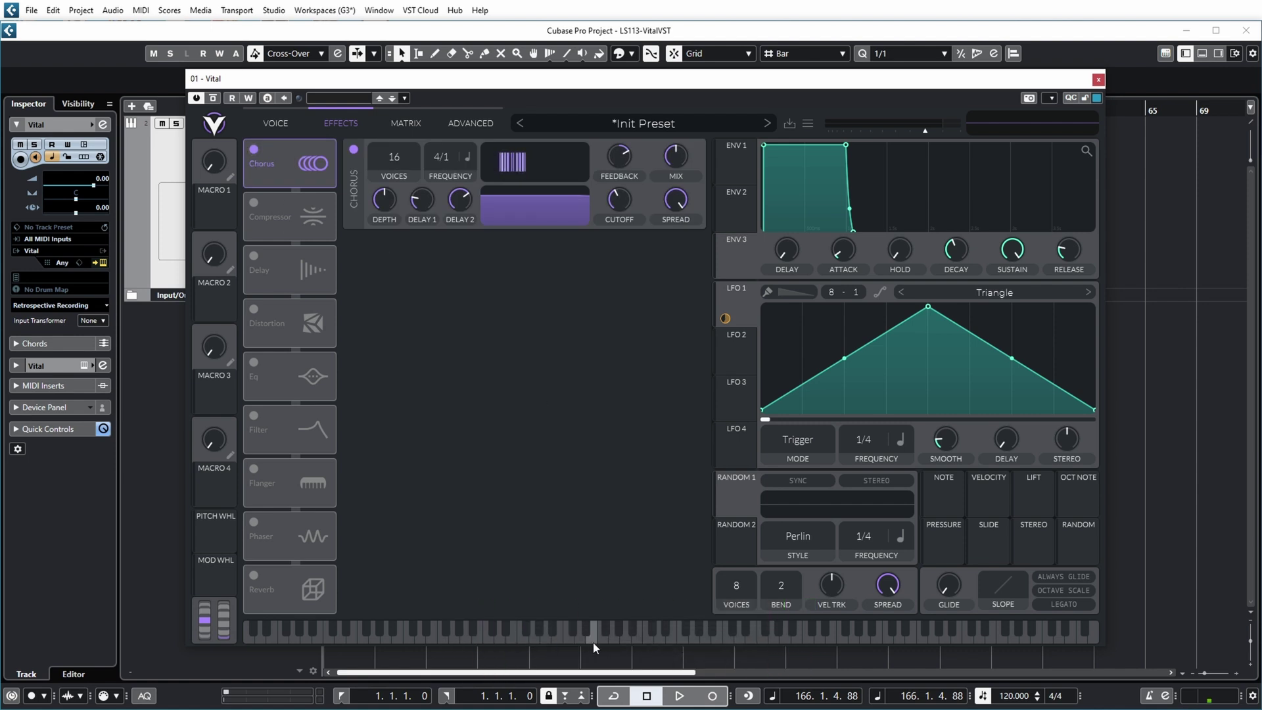
pyautogui.click(568, 636)
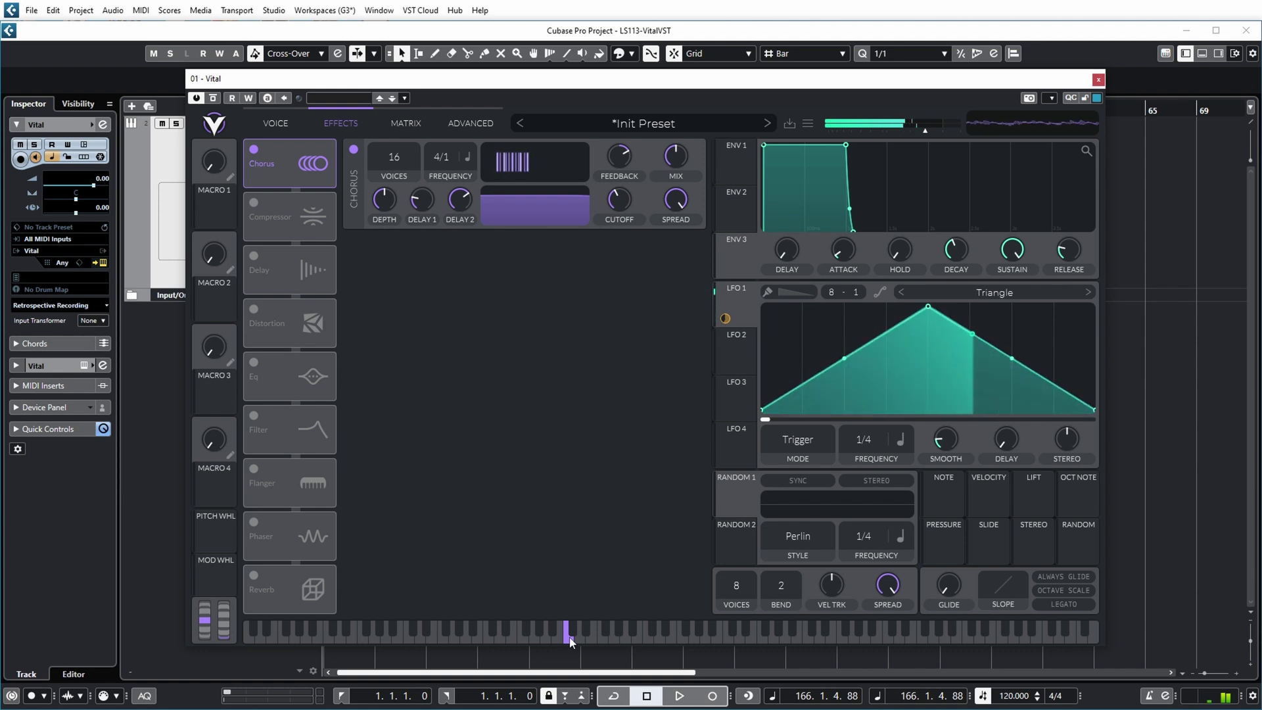
pyautogui.click(263, 573)
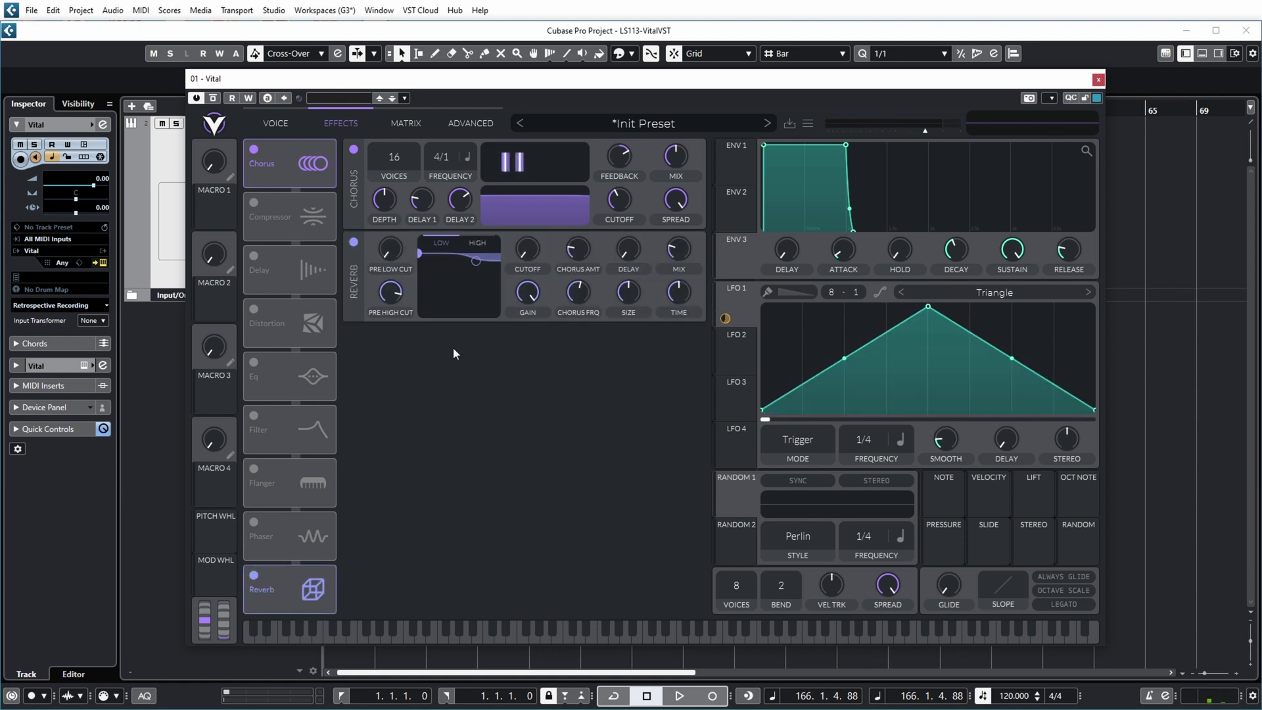
pyautogui.click(568, 635)
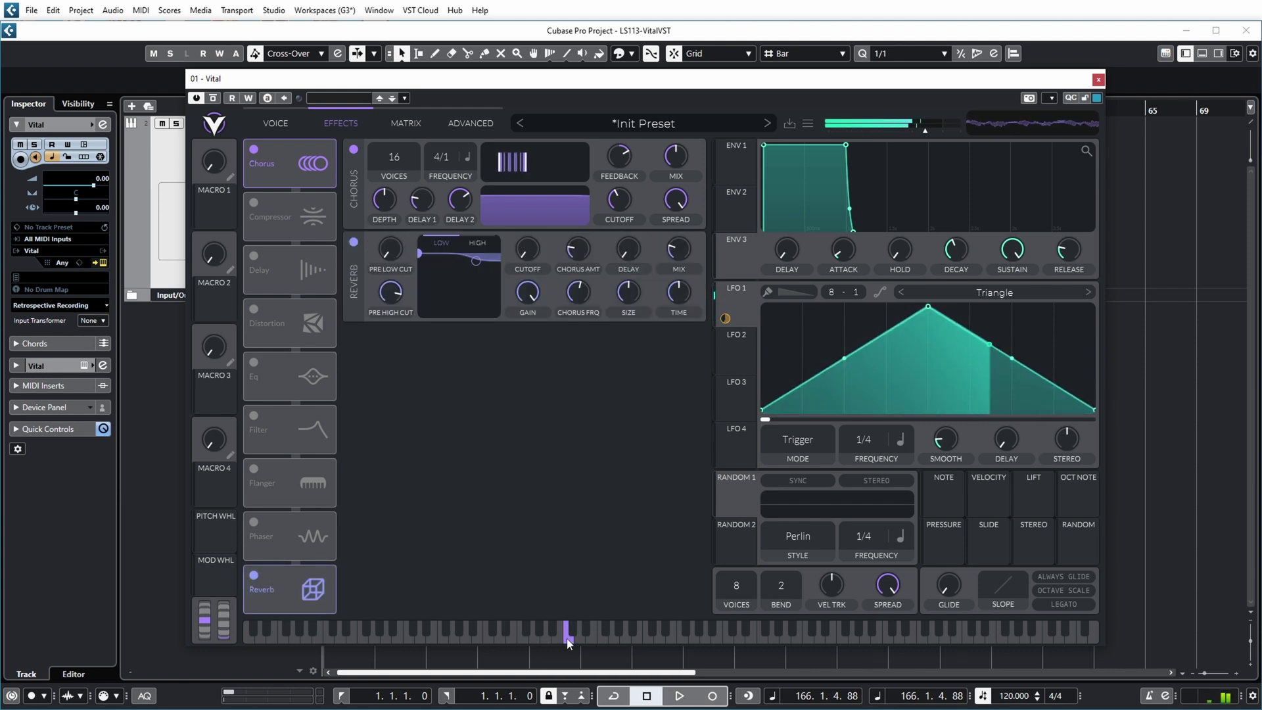
pyautogui.click(263, 256)
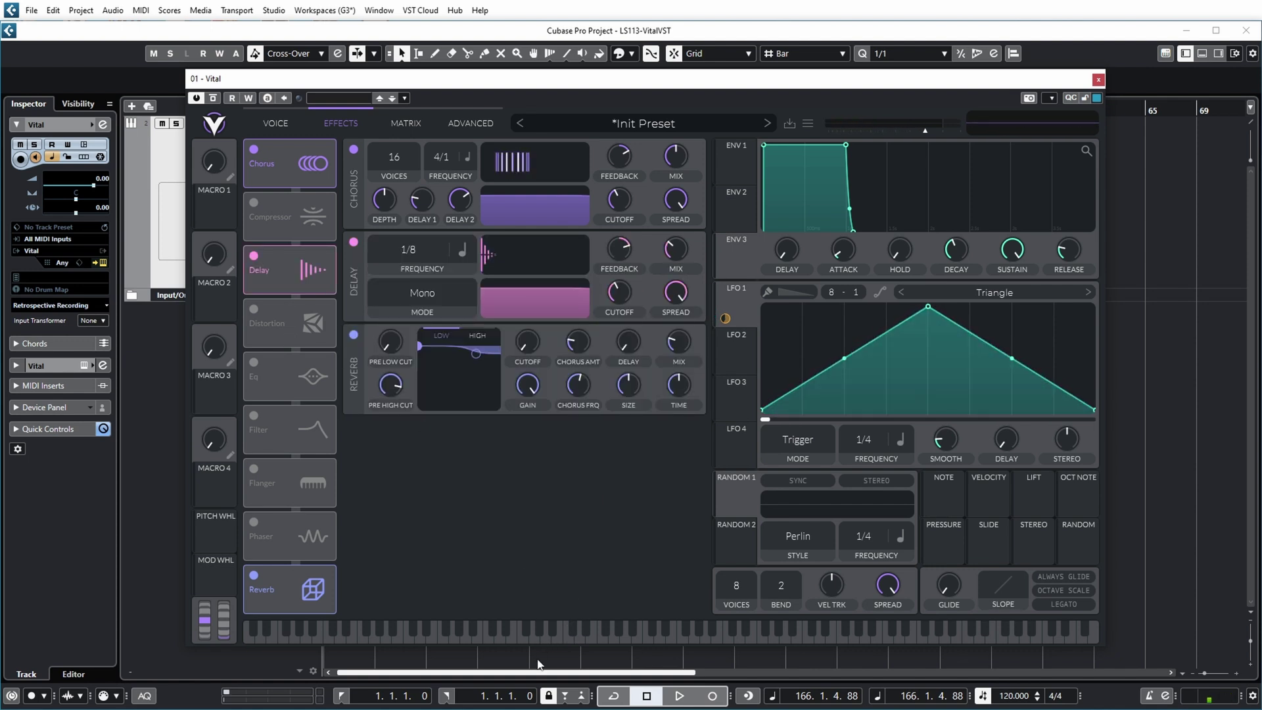
pyautogui.click(646, 634)
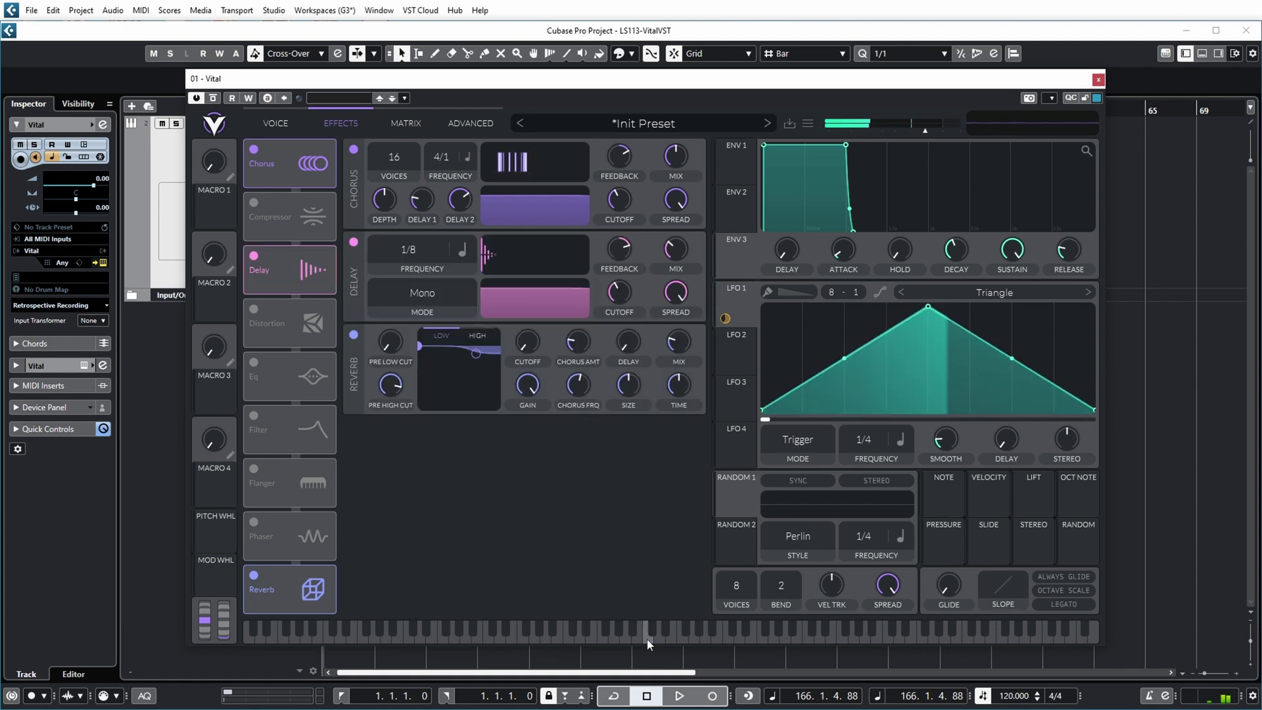
# Step: Reorder the effects chain to Delay, Chorus, Reverb and open the modulation matrix
pyautogui.moveTo(292, 173); pyautogui.dragTo(294, 290)
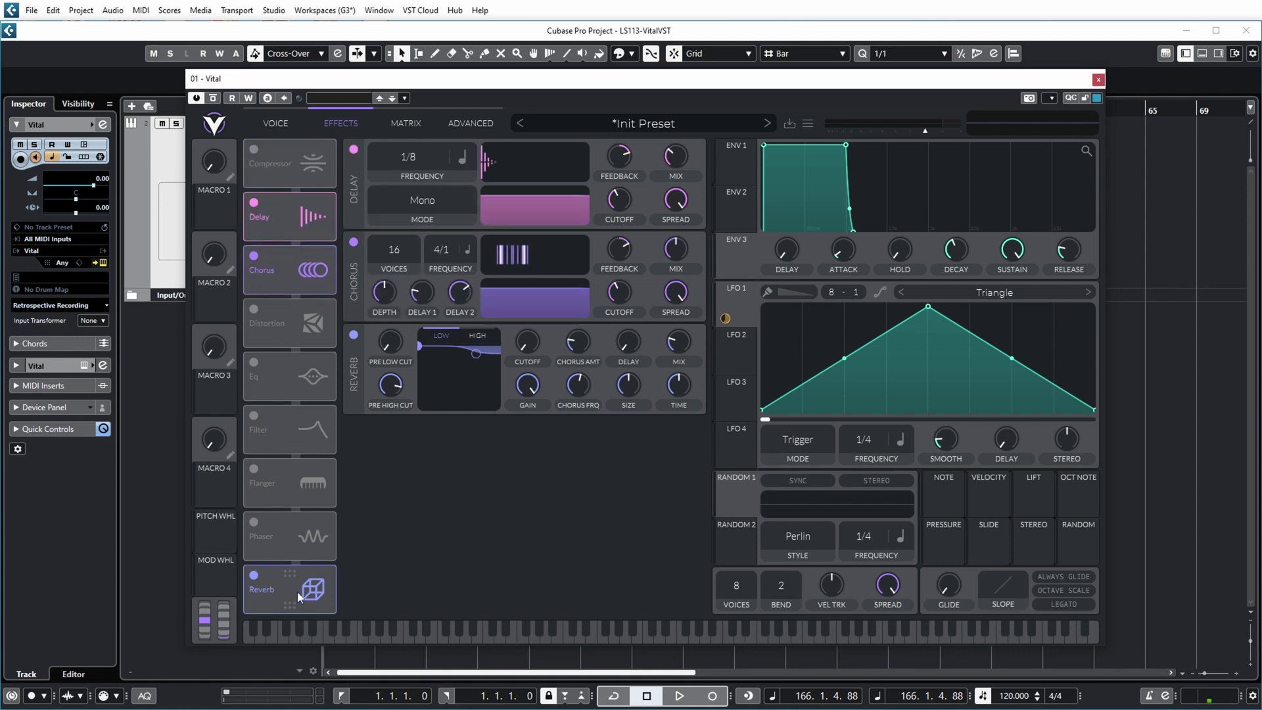
pyautogui.moveTo(298, 591); pyautogui.dragTo(296, 329)
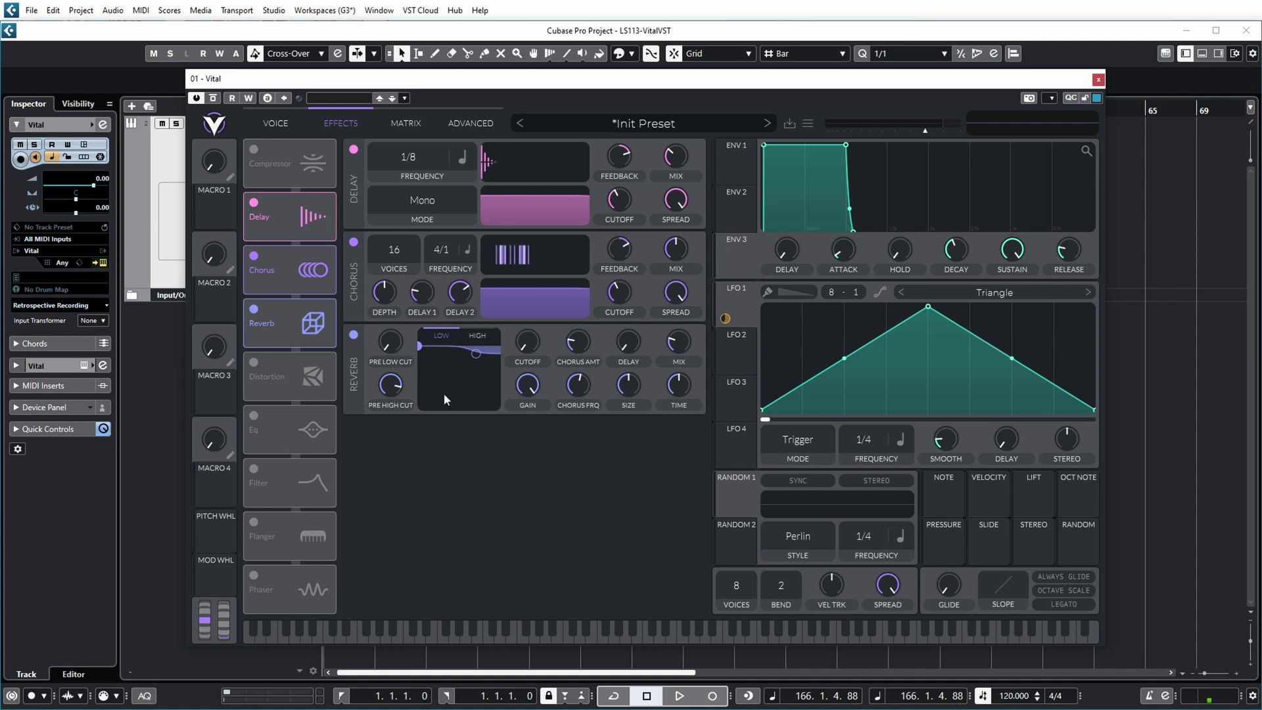
pyautogui.click(405, 123)
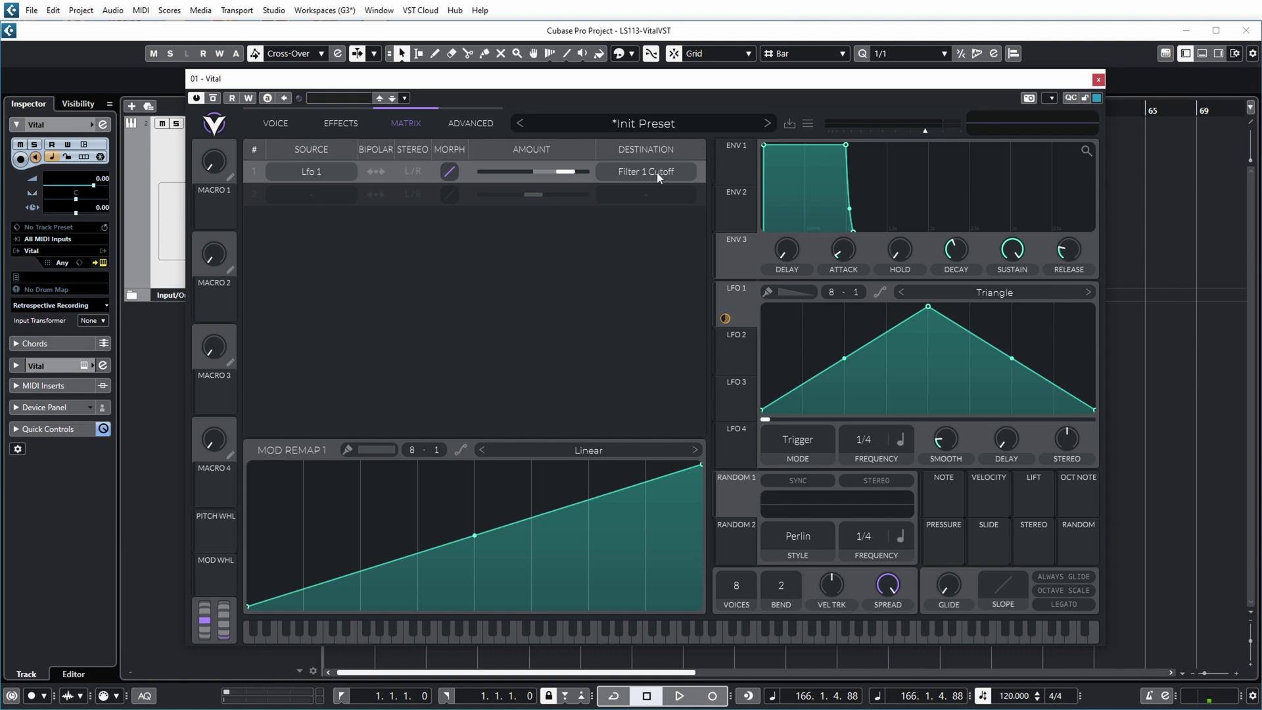
# Step: Show the Advanced page with unison, voice, 2x oversampling and display settings
pyautogui.click(472, 123)
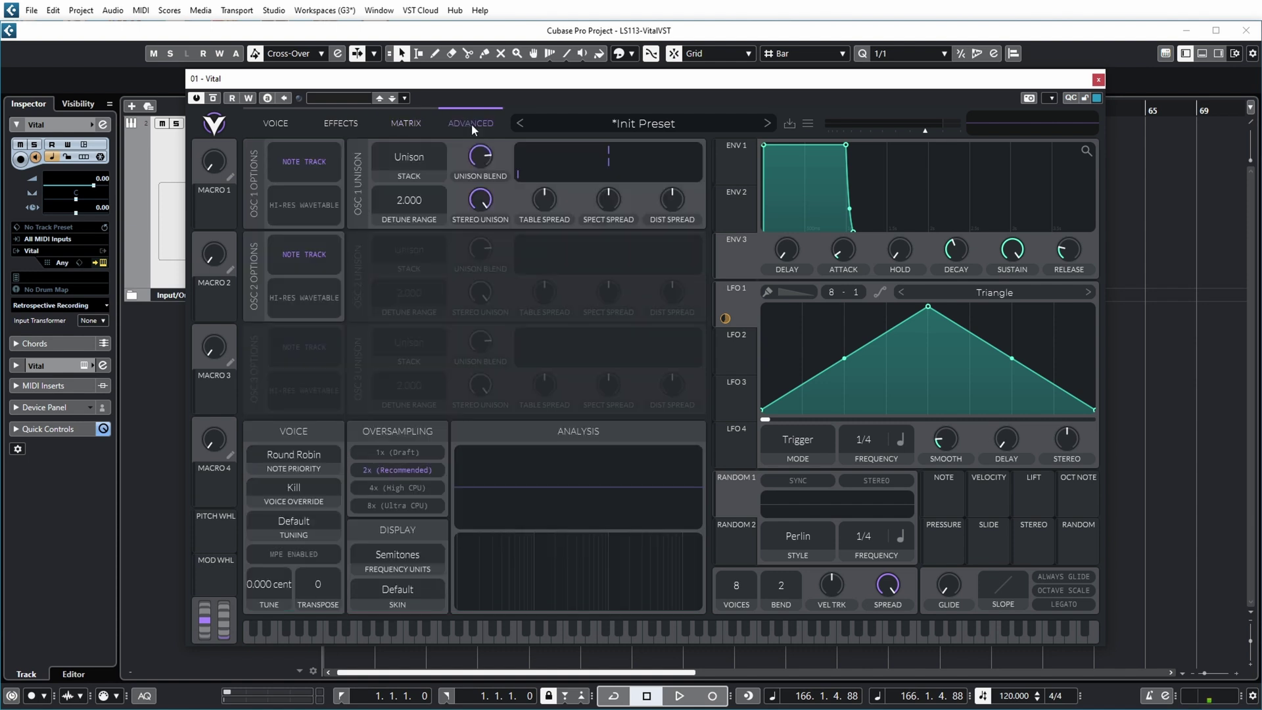